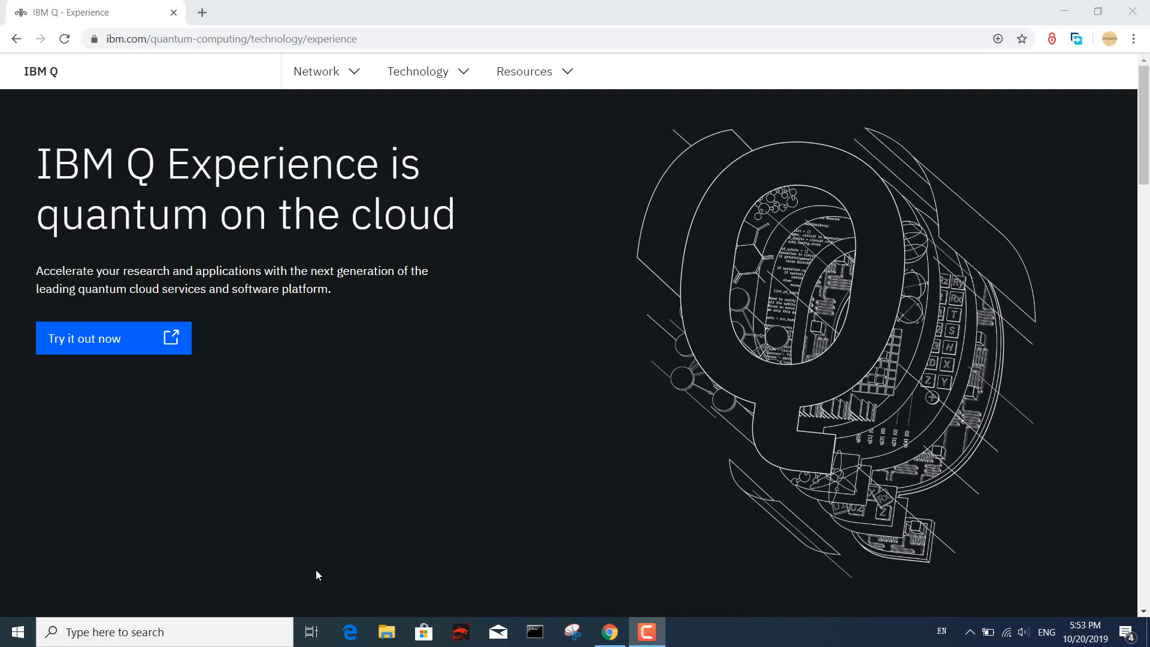
# Step: Launch IBM Q Experience from its landing page and create a new circuit in the Circuit Composer
pyautogui.click(94, 343)
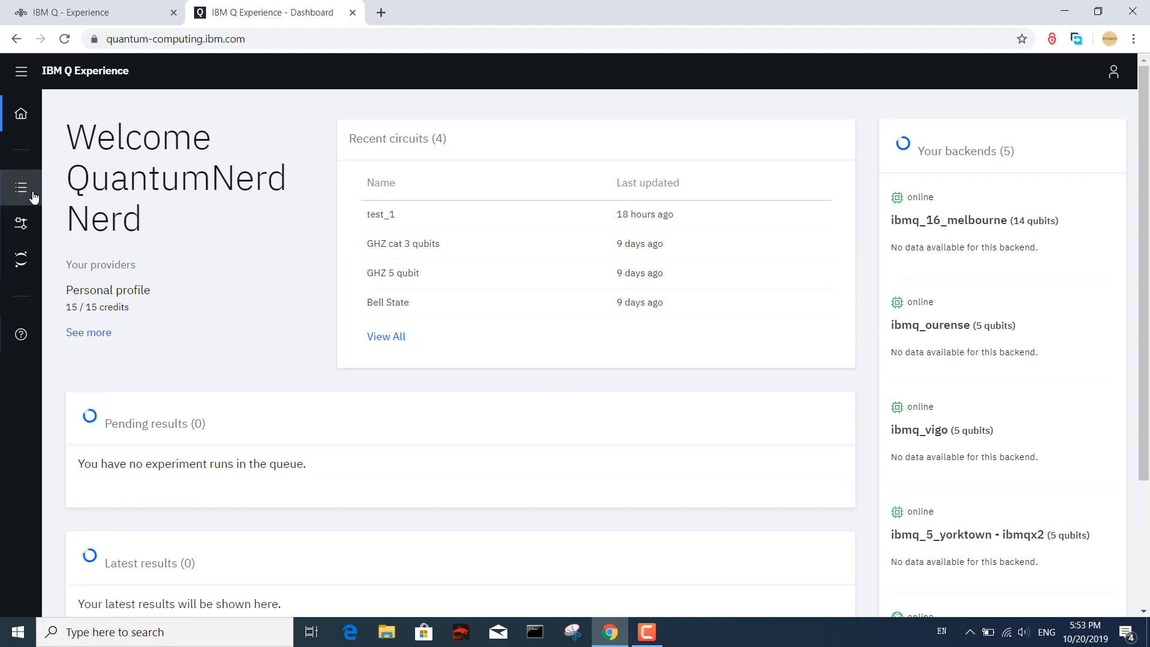
pyautogui.moveTo(24, 190)
pyautogui.click(55, 225)
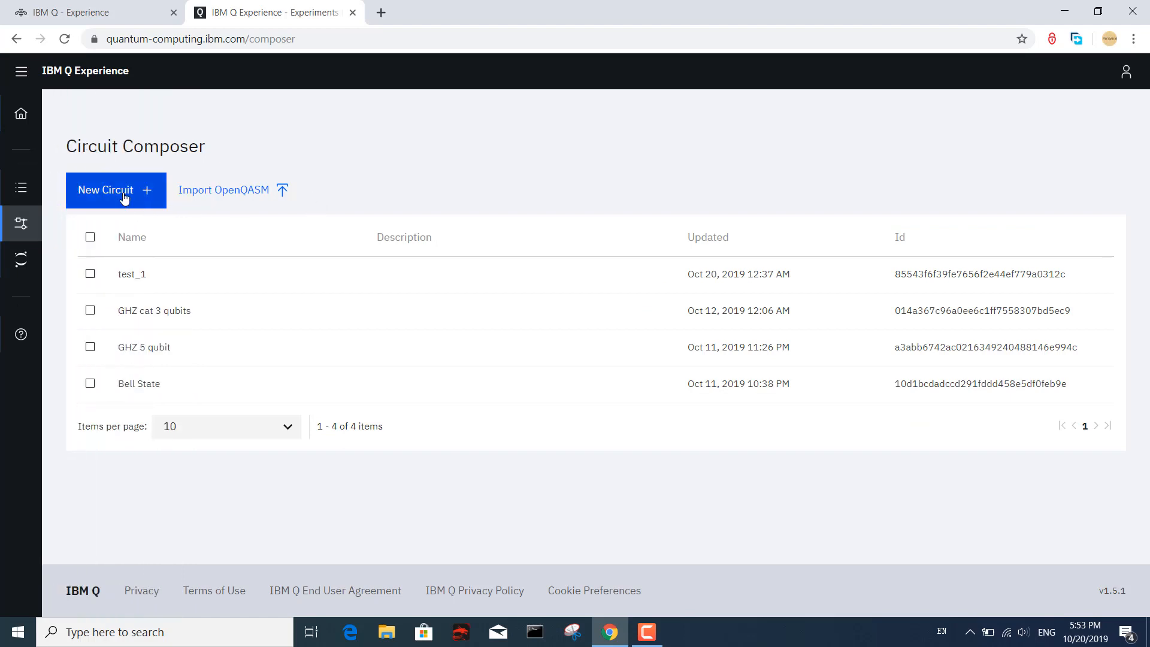
pyautogui.click(140, 208)
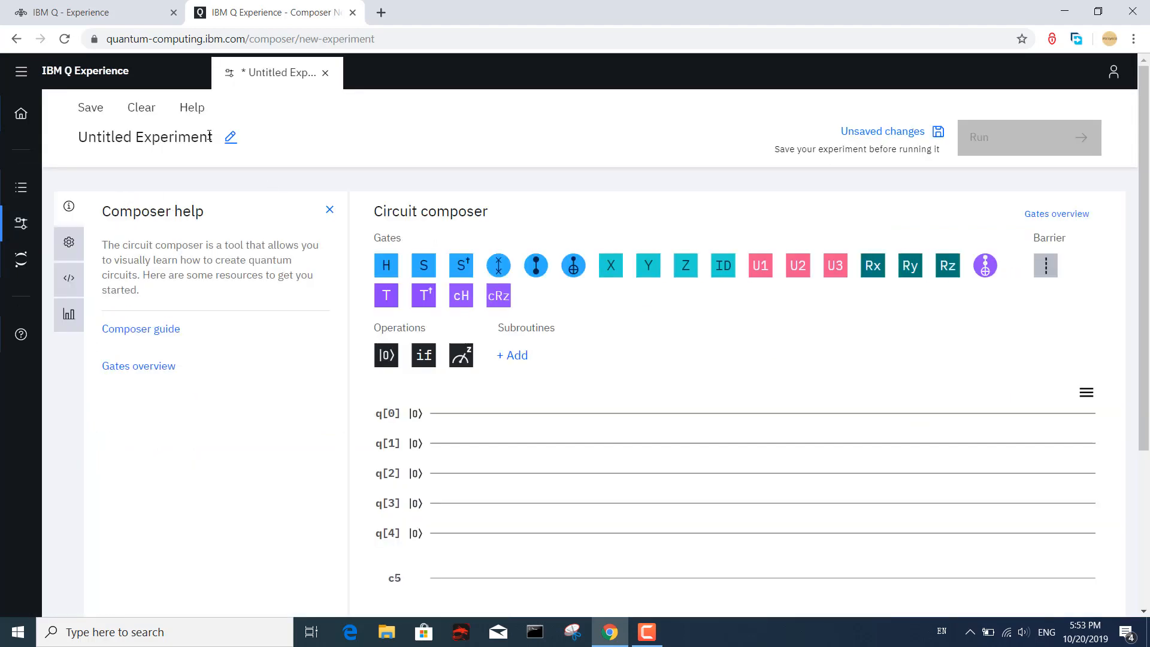
# Step: Name the untitled experiment test_2_GHZ and save it
pyautogui.click(223, 137)
pyautogui.write('test_2_GHZ')
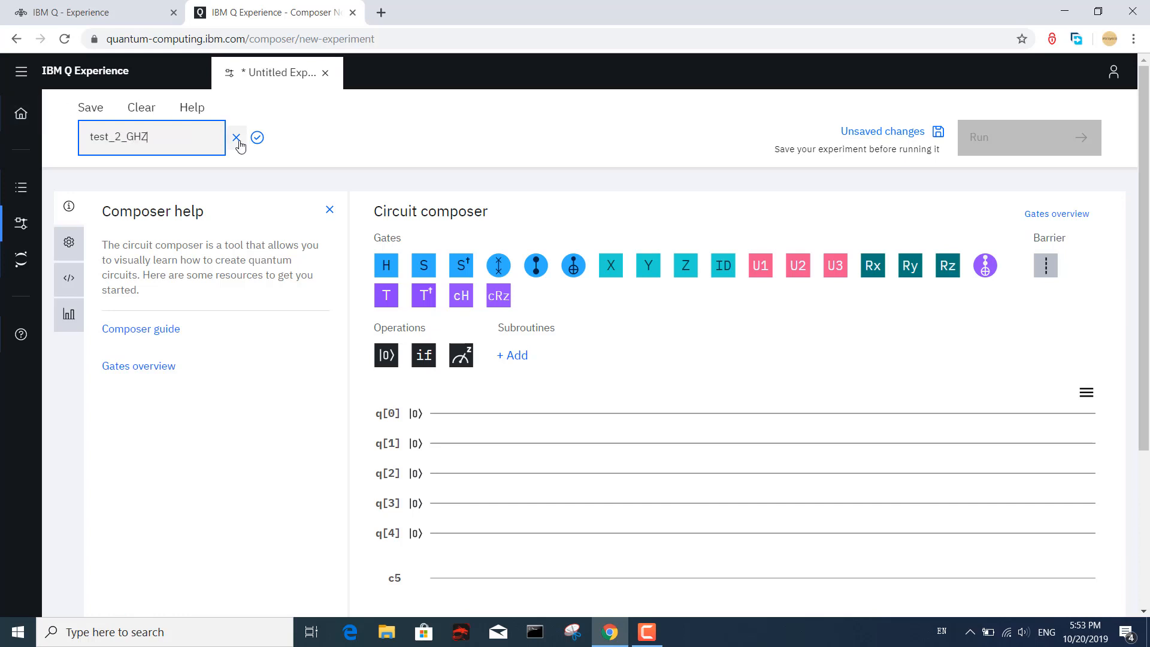
pyautogui.click(257, 137)
pyautogui.click(861, 135)
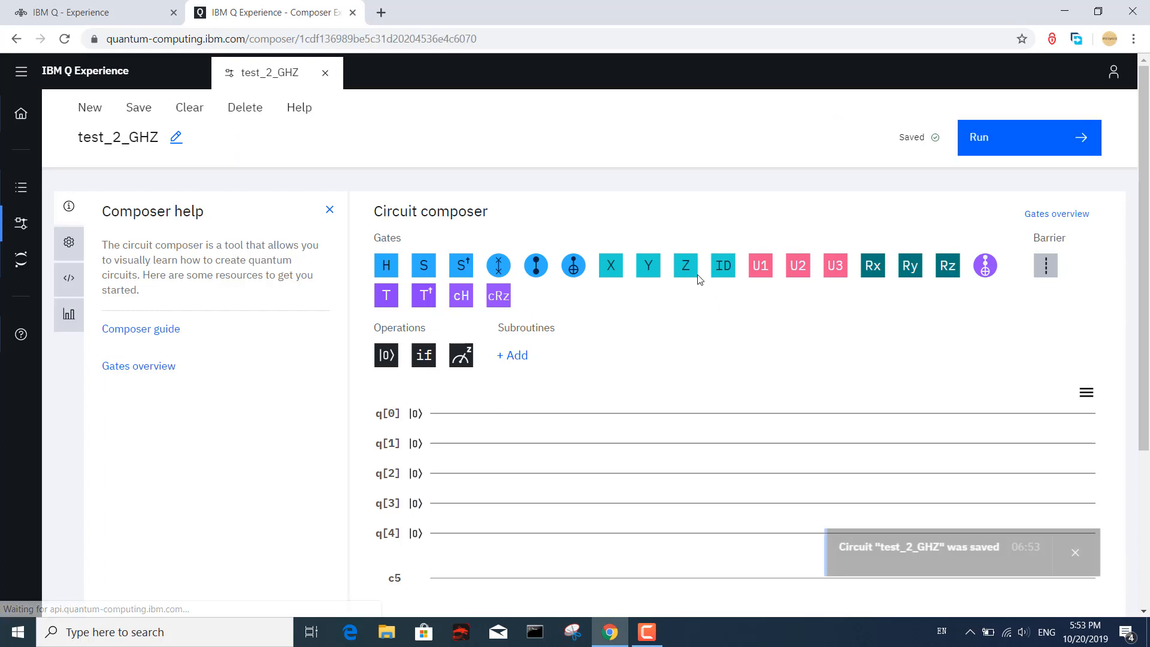
# Step: Place an H gate on q[0], followed by CNOT gates from q[0] to q[1] and from q[1] to q[2]
pyautogui.scroll(-1, 694, 293)
pyautogui.scroll(1, 695, 293)
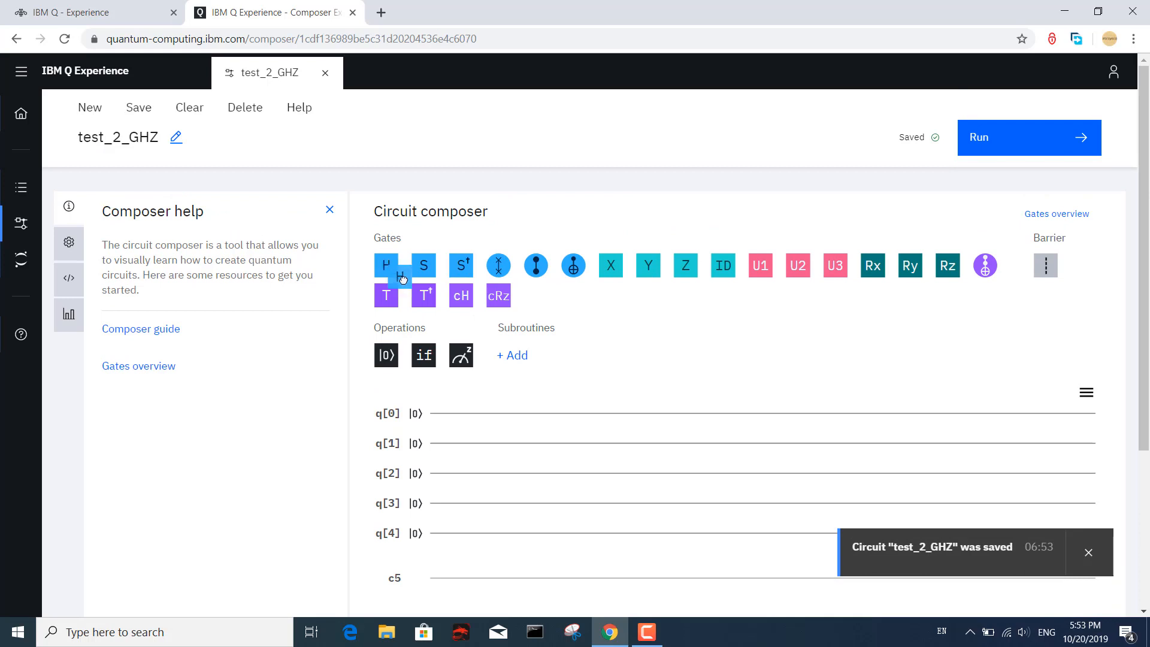
pyautogui.moveTo(401, 276); pyautogui.dragTo(451, 413)
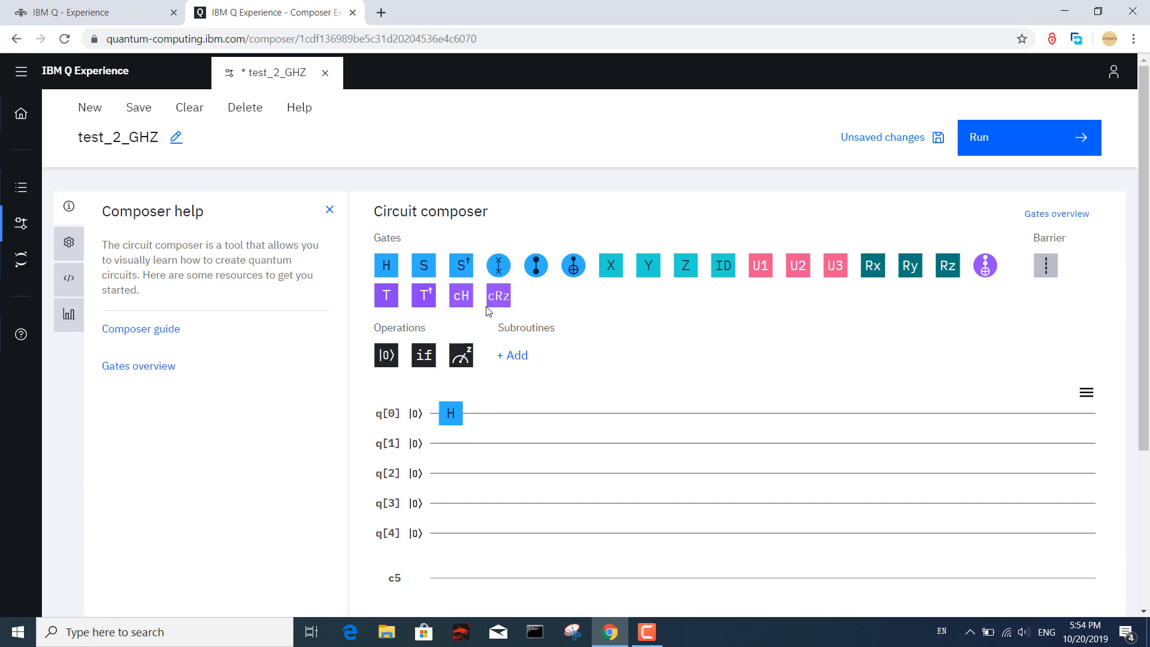
pyautogui.moveTo(568, 273); pyautogui.dragTo(496, 425)
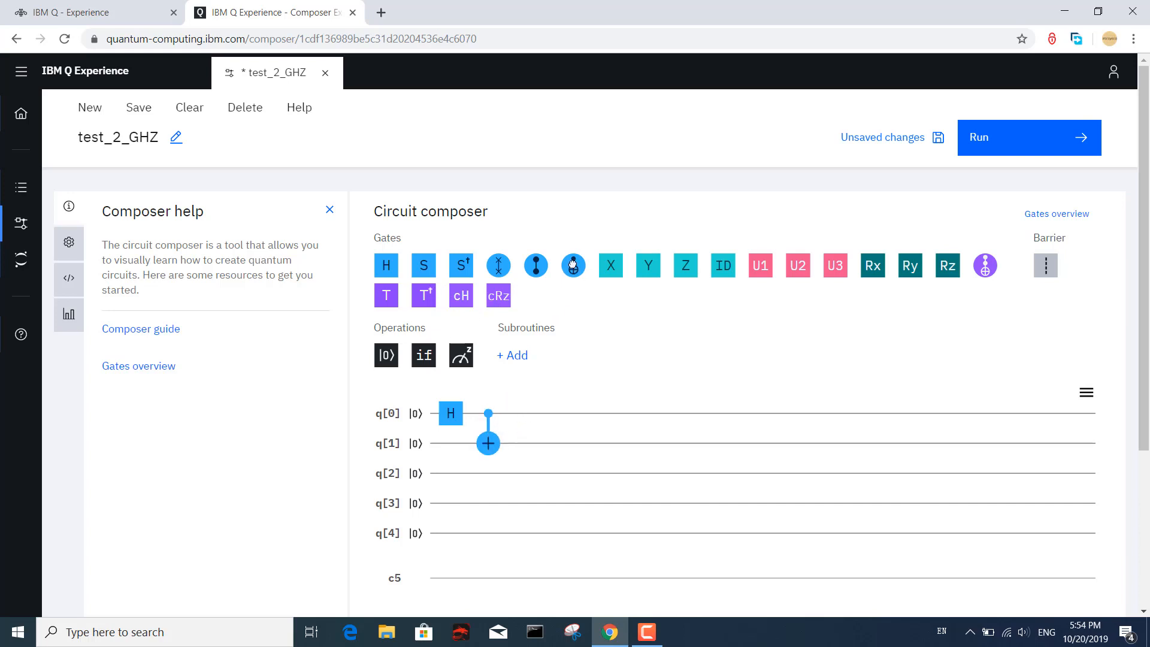
pyautogui.moveTo(573, 264); pyautogui.dragTo(523, 460)
# Step: Add measurement operations in successive columns on q[0], q[1] and q[2], and save the circuit
pyautogui.moveTo(467, 356); pyautogui.dragTo(601, 444)
pyautogui.moveTo(468, 360); pyautogui.dragTo(647, 473)
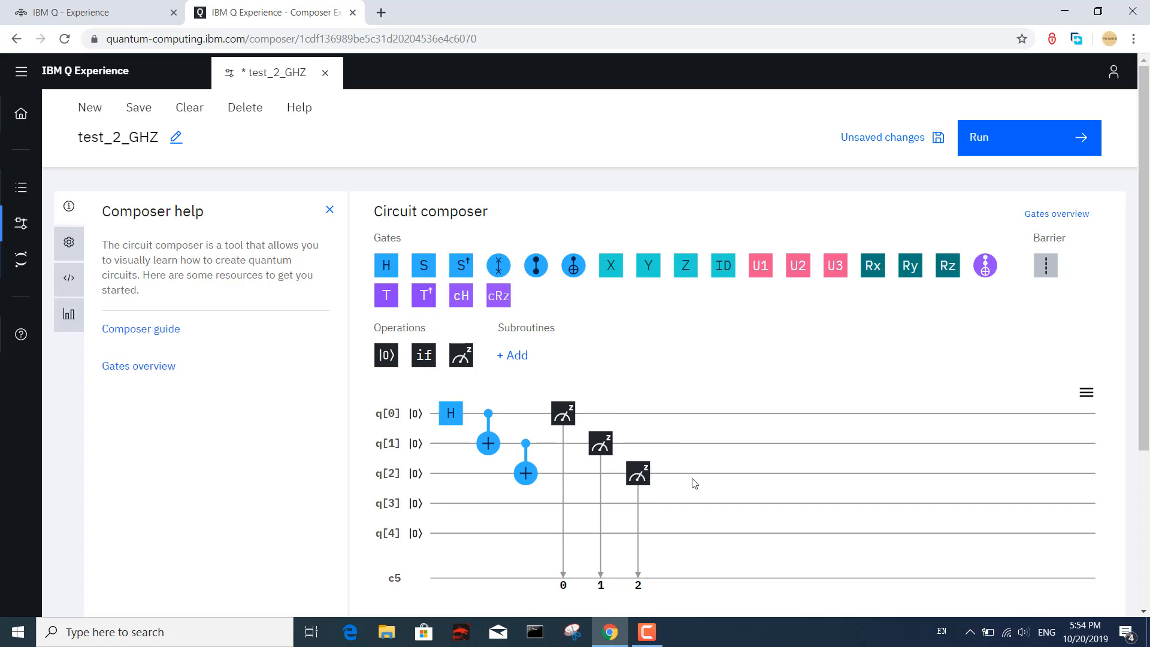
pyautogui.click(888, 141)
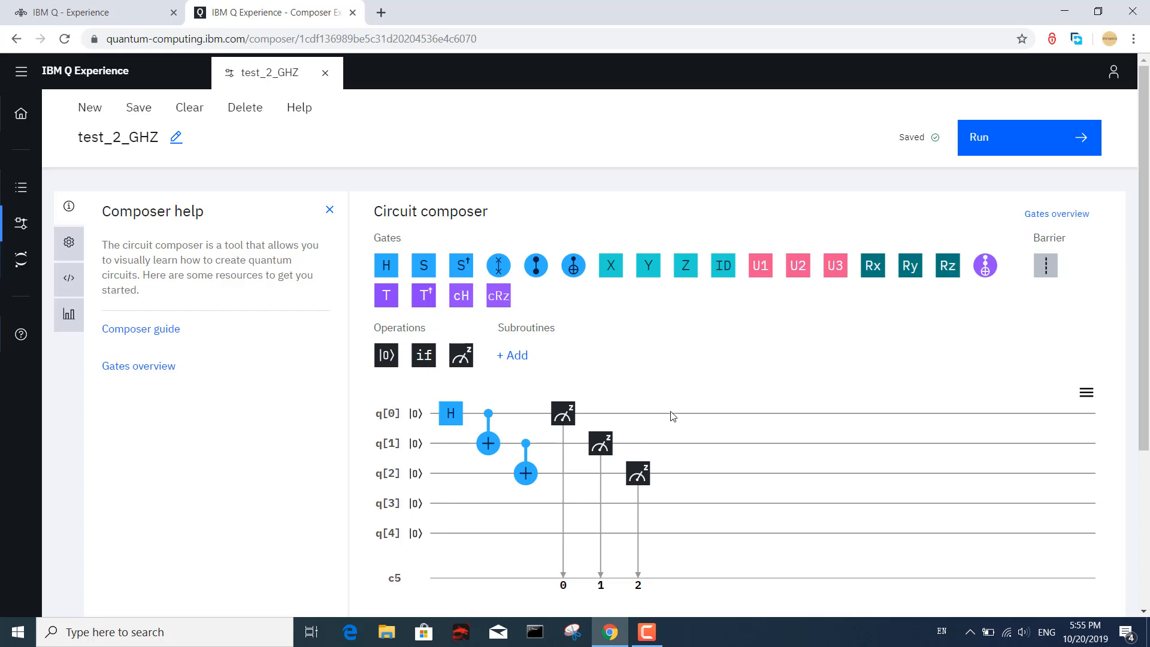
# Step: Run the circuit on the ibmq_vigo backend with 4096 shots
pyautogui.click(1006, 145)
pyautogui.click(470, 370)
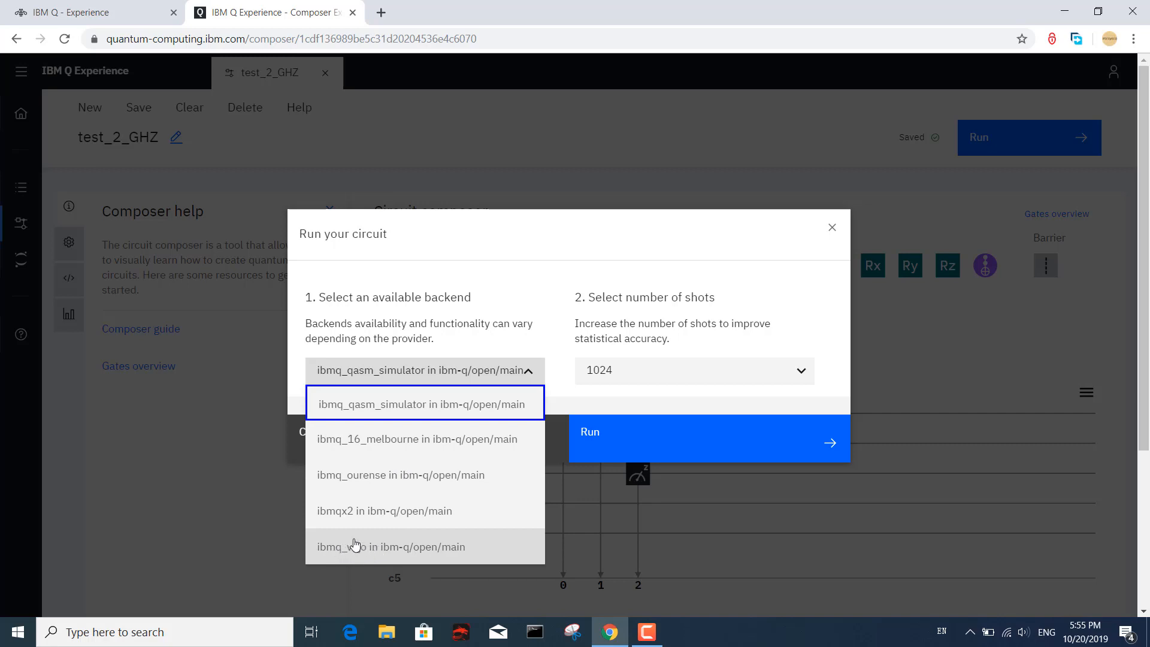
pyautogui.click(366, 553)
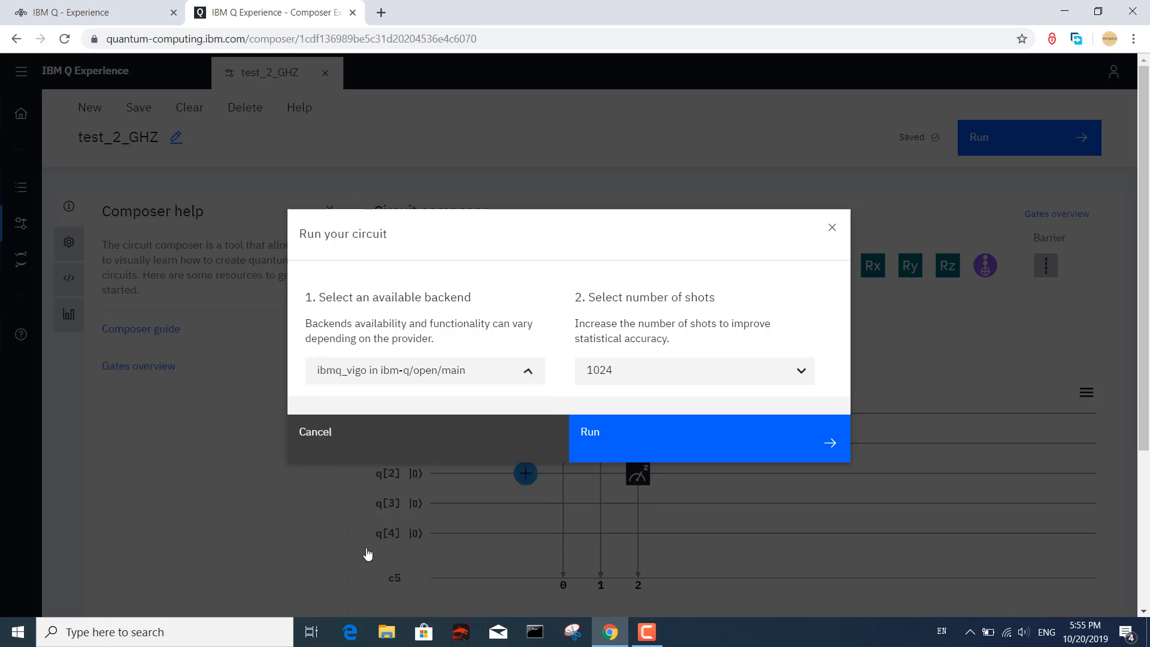
pyautogui.click(626, 376)
pyautogui.click(598, 471)
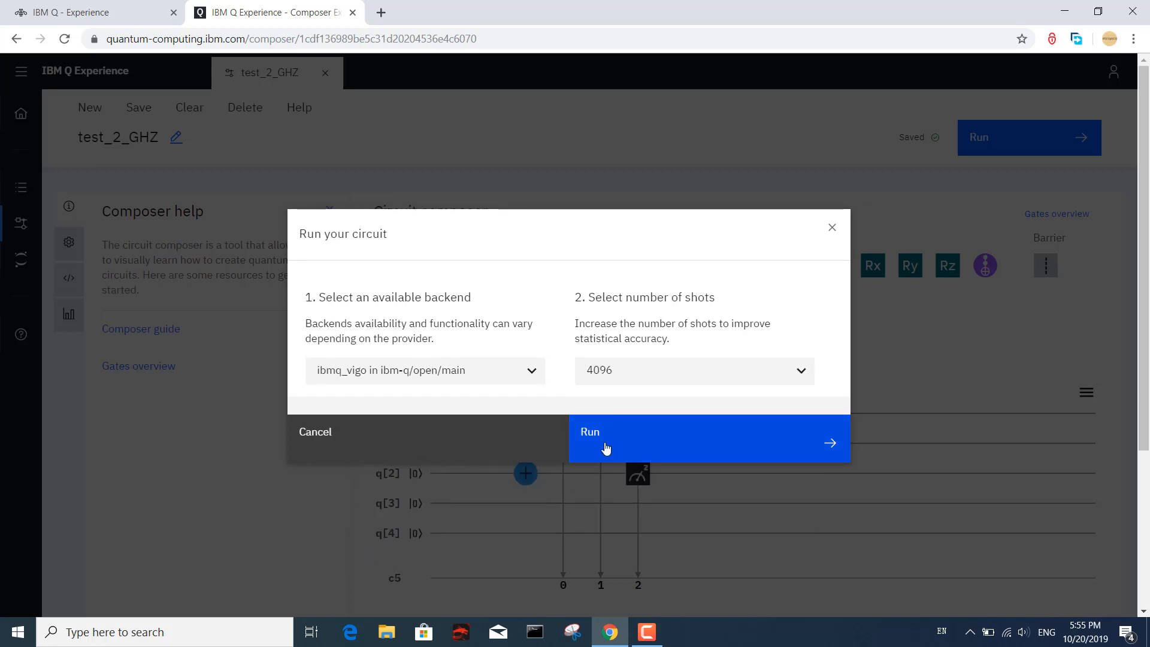
pyautogui.click(605, 447)
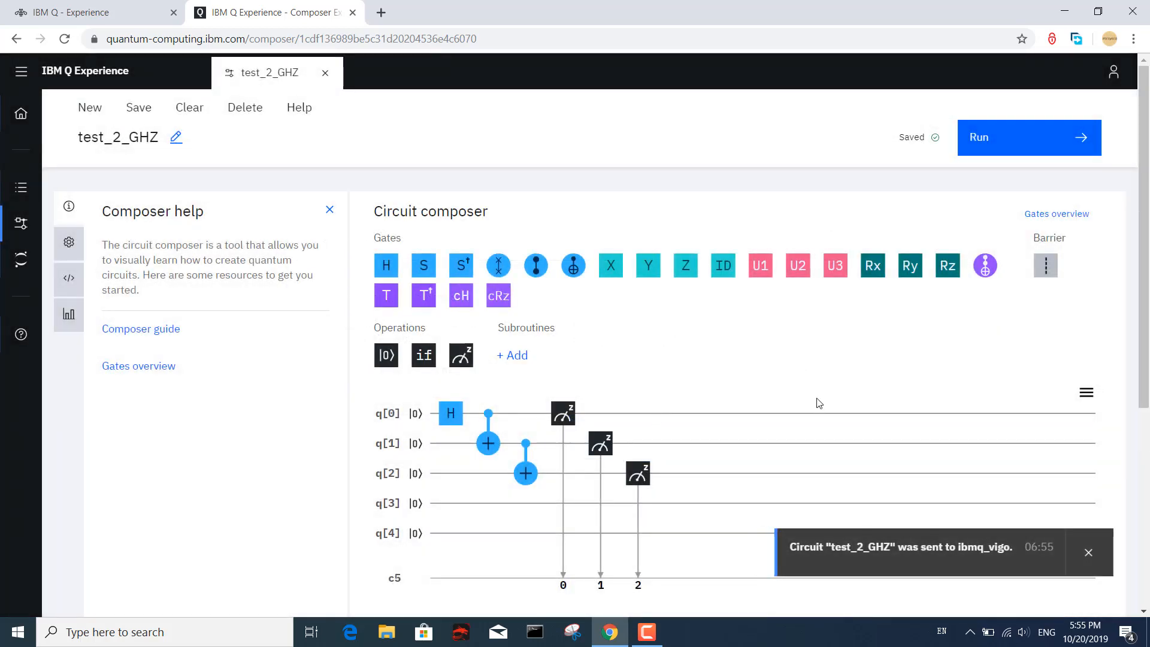
# Step: Refresh the pending and completed results lists and open the newest ibmq_vigo result
pyautogui.scroll(-5, 819, 390)
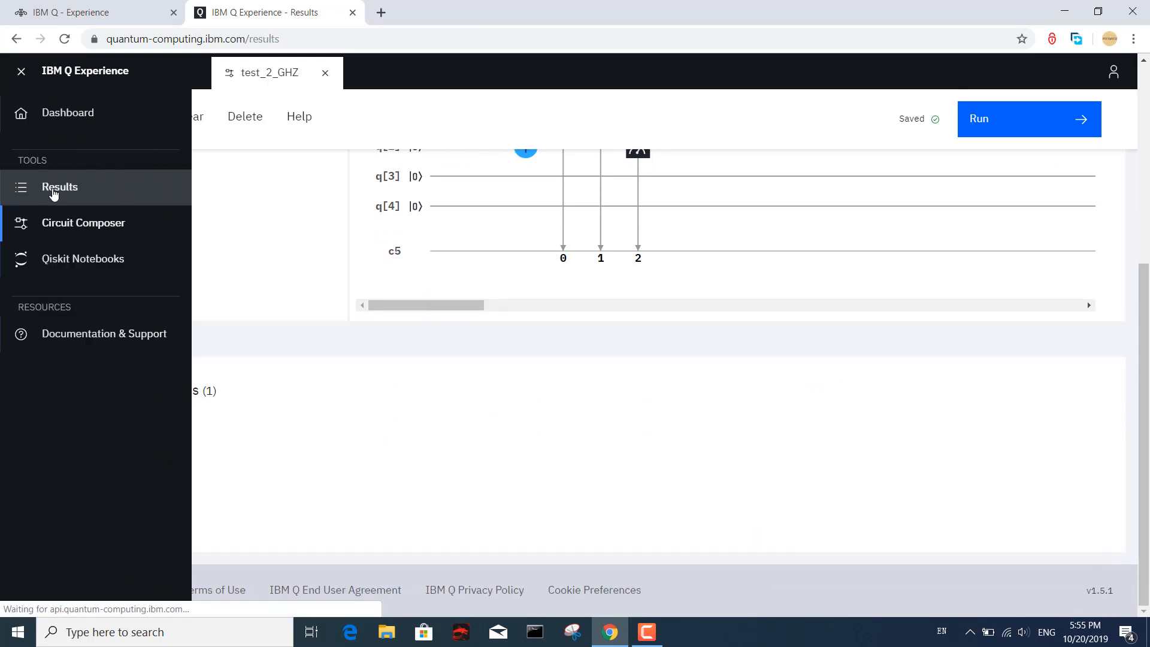
pyautogui.click(51, 189)
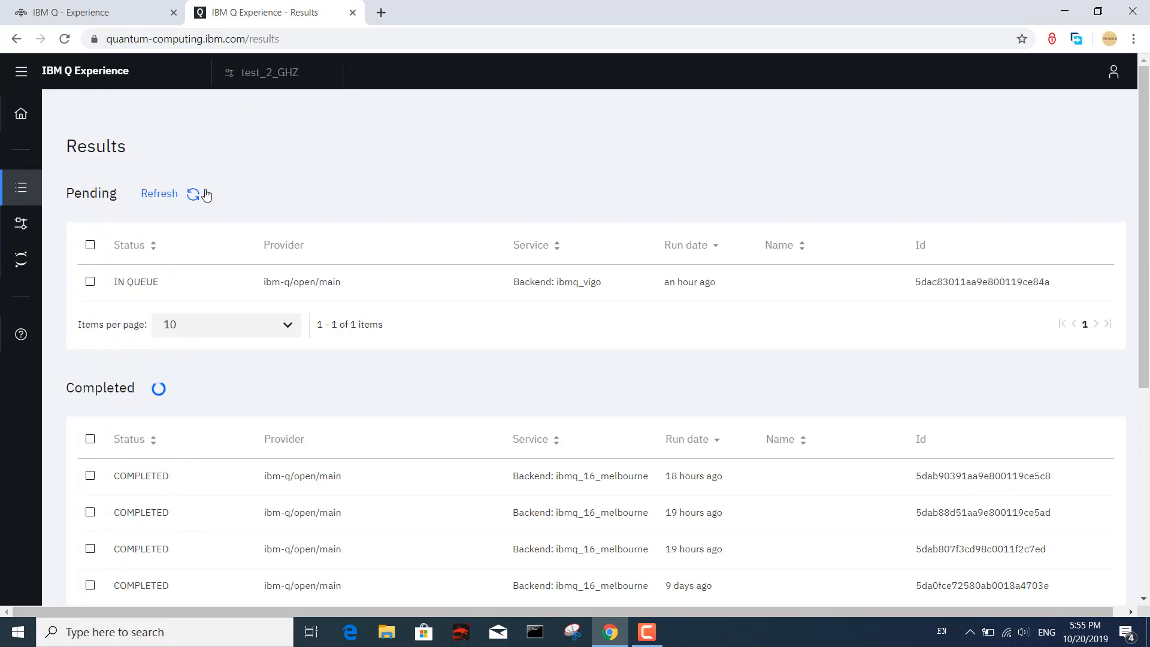
pyautogui.click(176, 198)
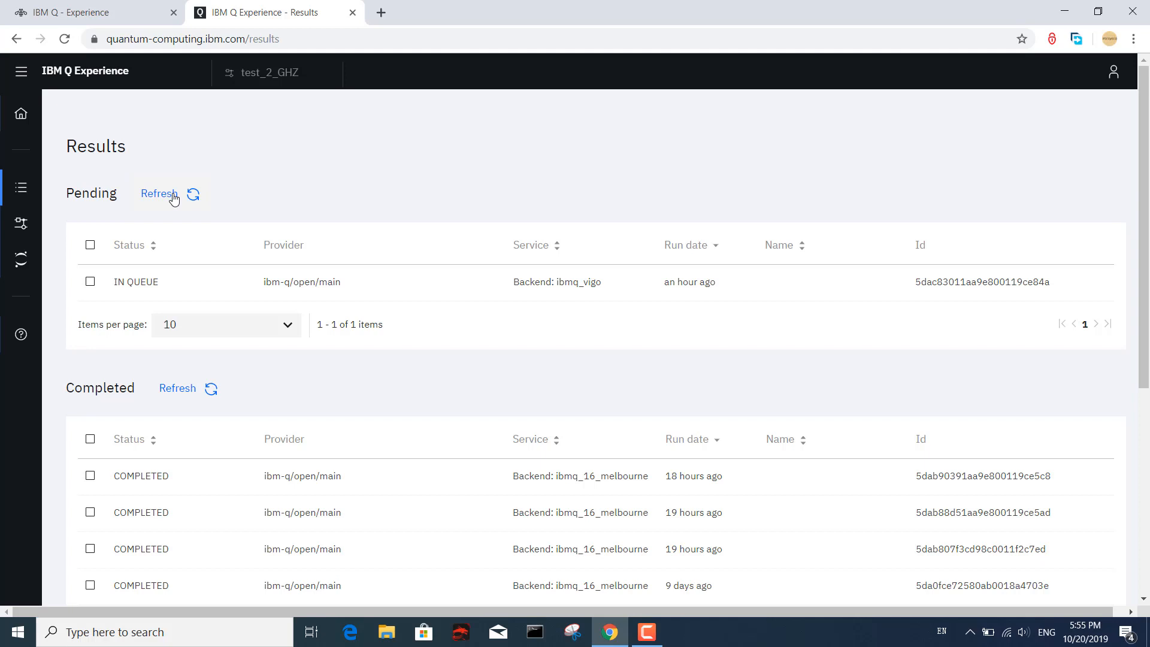
pyautogui.click(159, 194)
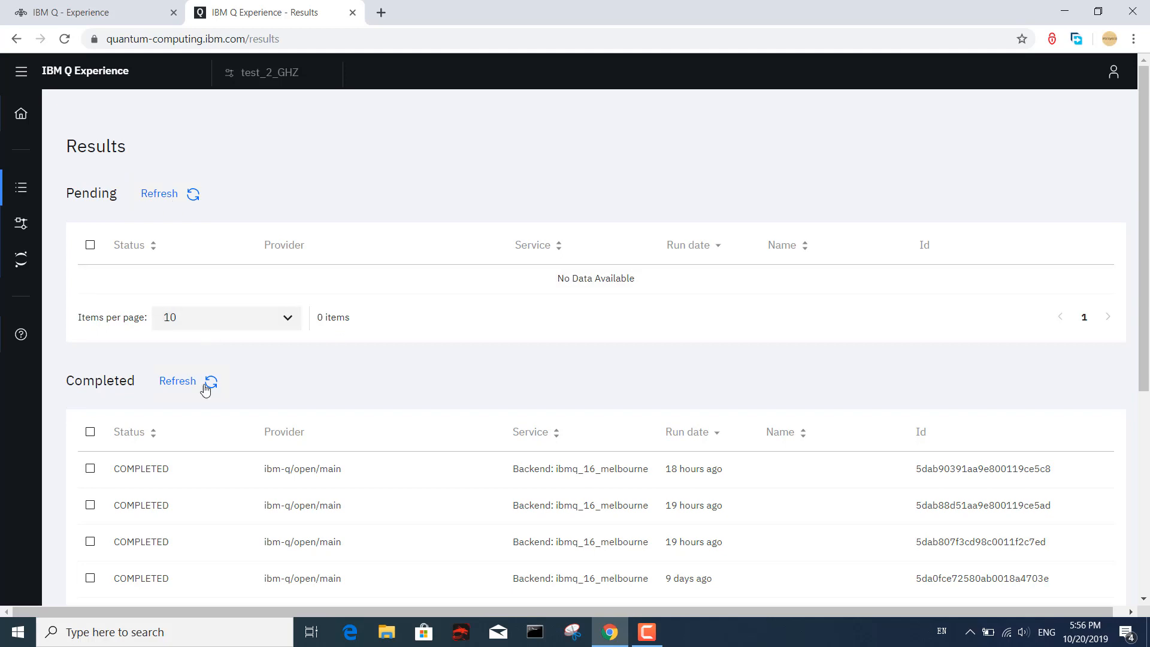
pyautogui.click(183, 385)
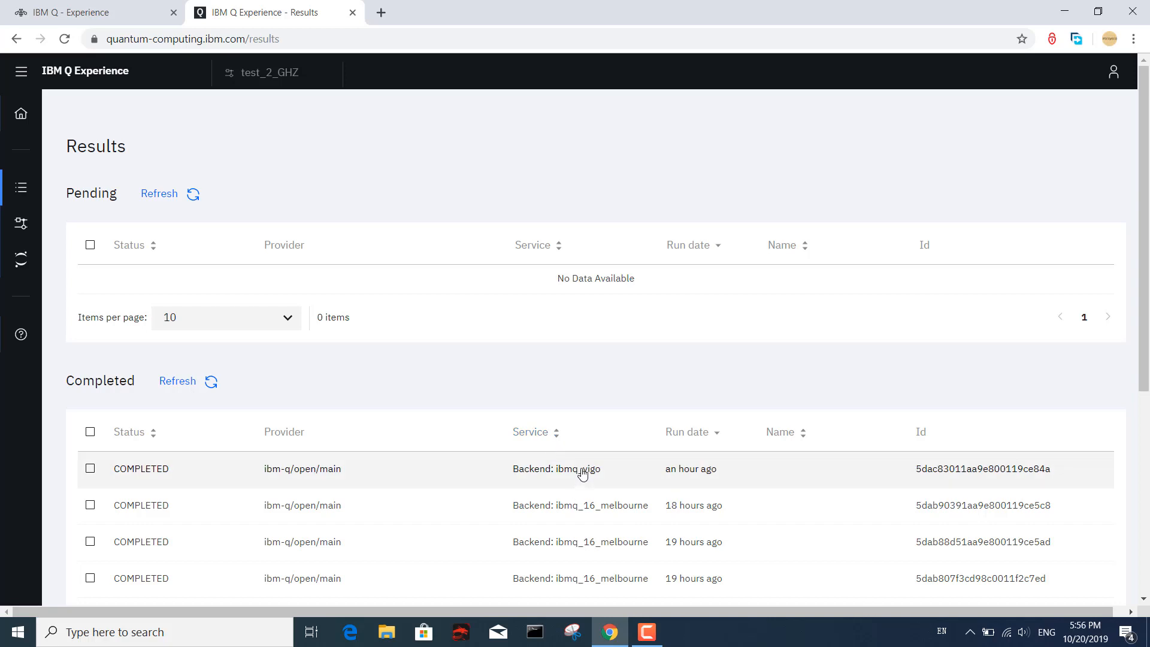
pyautogui.click(582, 473)
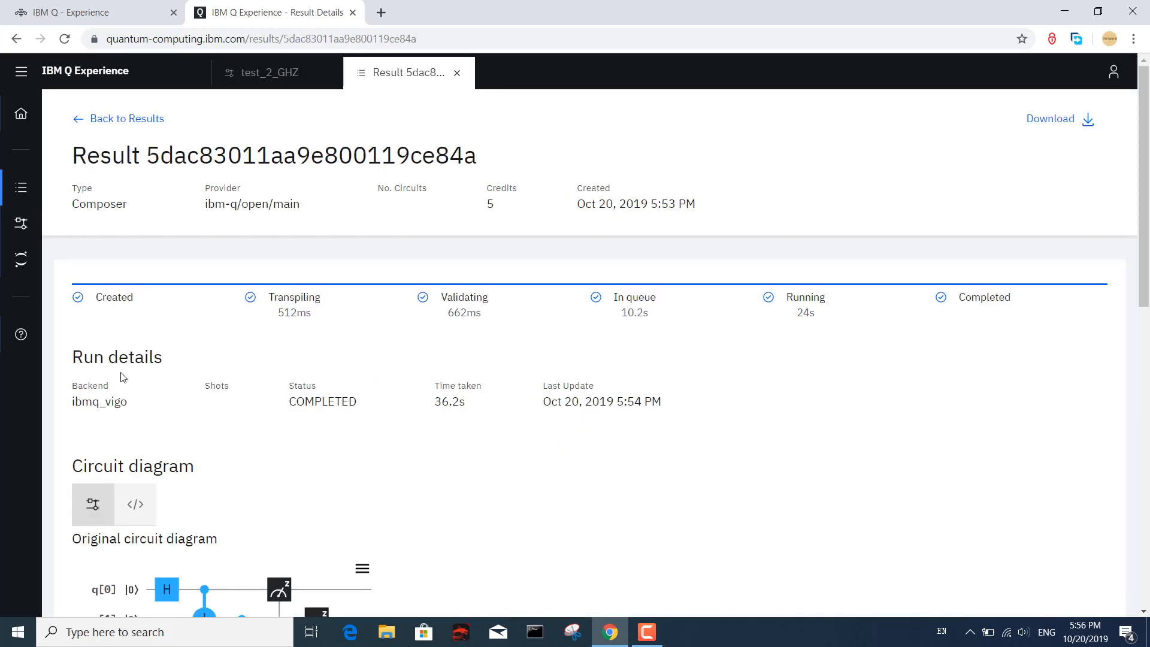
# Step: Examine the result's run details, original circuit diagram and state probability histogram
pyautogui.moveTo(127, 403); pyautogui.dragTo(72, 388)
pyautogui.click(334, 434)
pyautogui.scroll(-4, 600, 411)
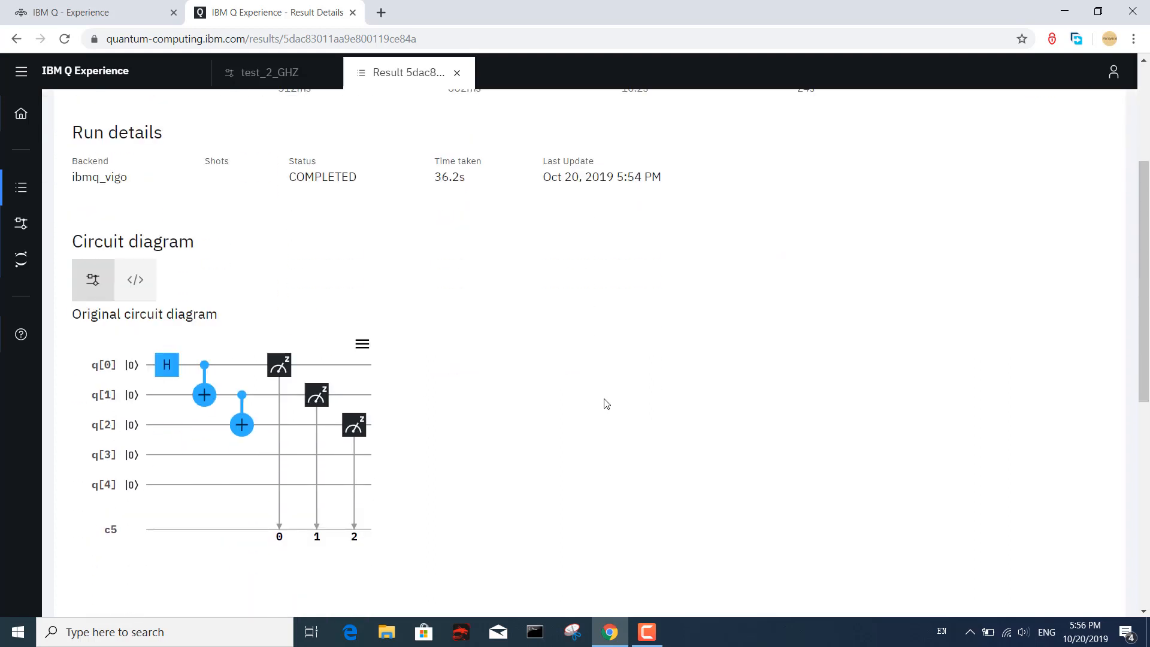
pyautogui.scroll(-2, 603, 401)
pyautogui.scroll(-4, 590, 390)
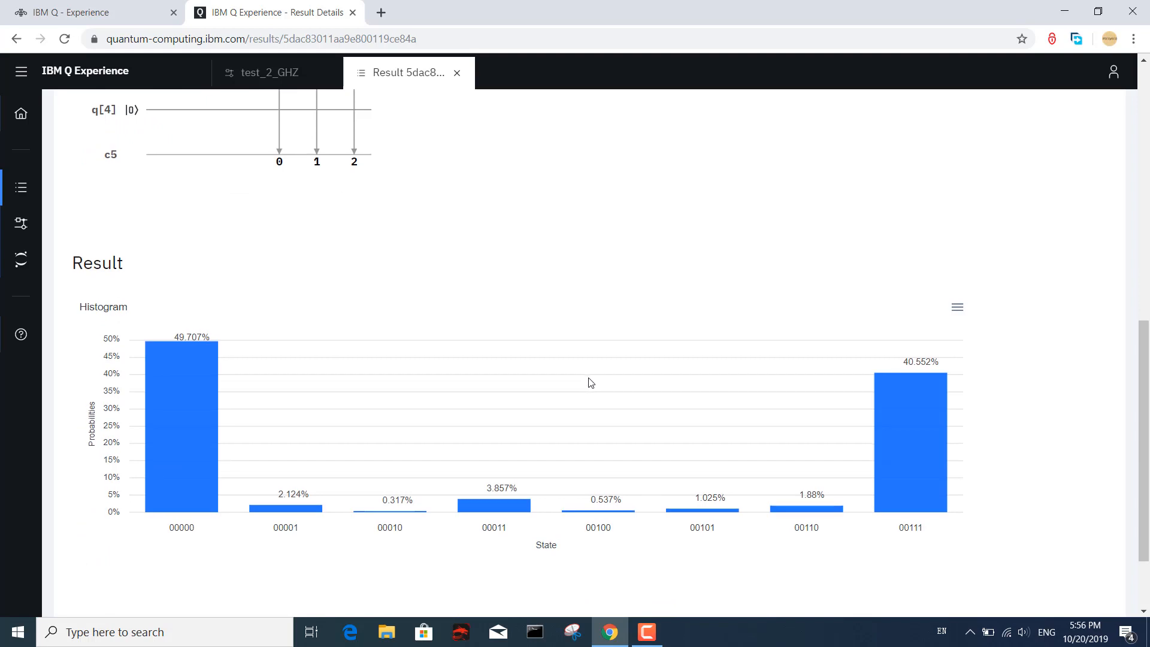
pyautogui.scroll(-1, 590, 383)
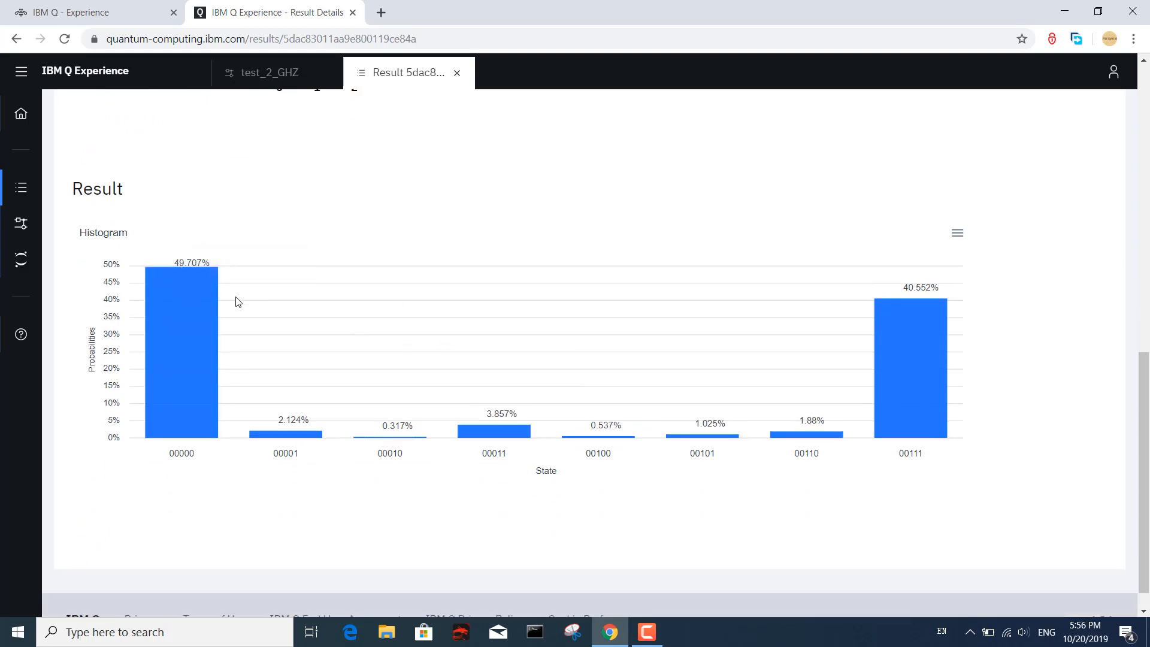
pyautogui.moveTo(192, 310)
pyautogui.scroll(10, 1038, 504)
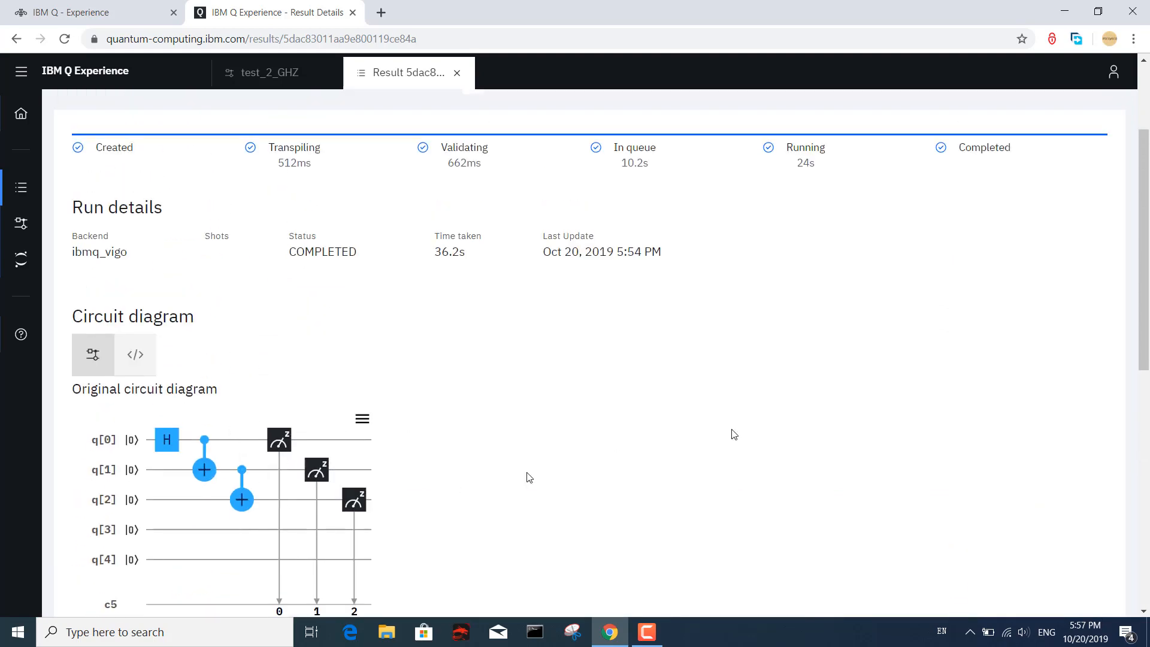
pyautogui.scroll(3, 893, 328)
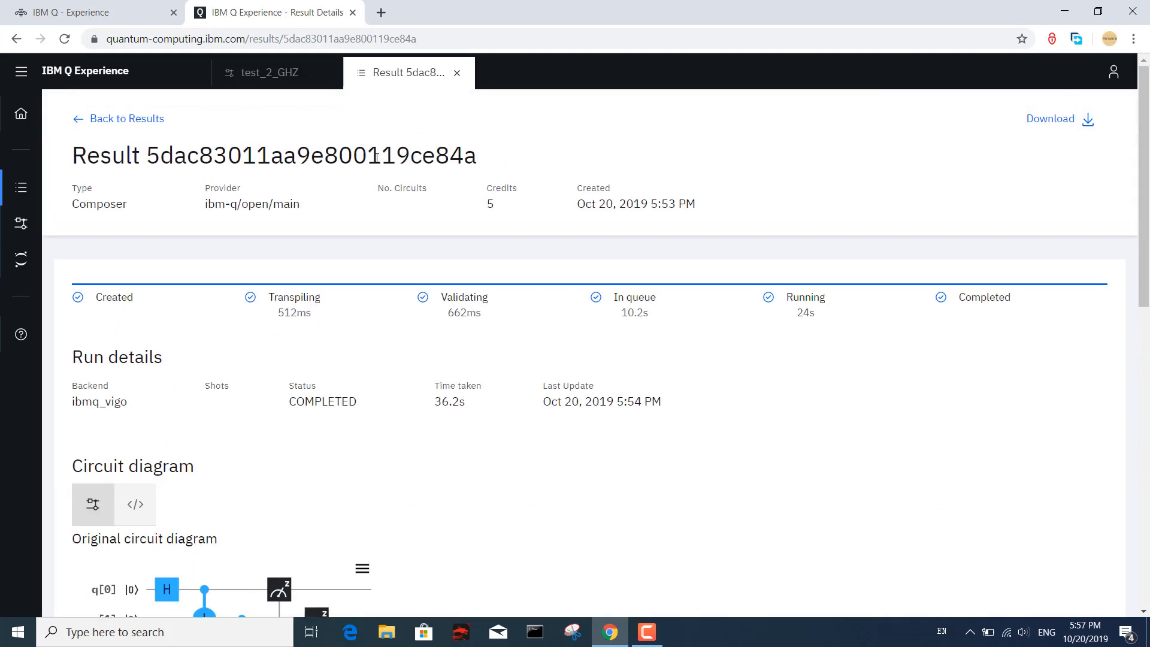
# Step: Close the result and delete the measurements on q[0], q[1] and q[2] from the test_2_GHZ circuit
pyautogui.click(457, 74)
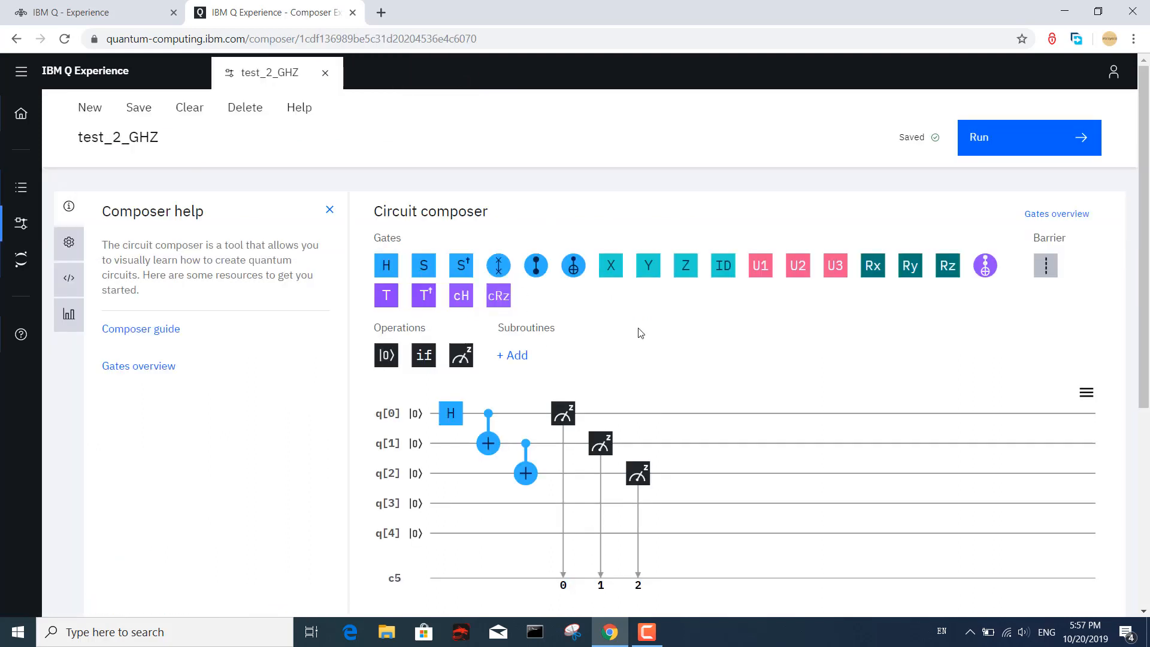
pyautogui.scroll(-1, 658, 323)
pyautogui.click(565, 340)
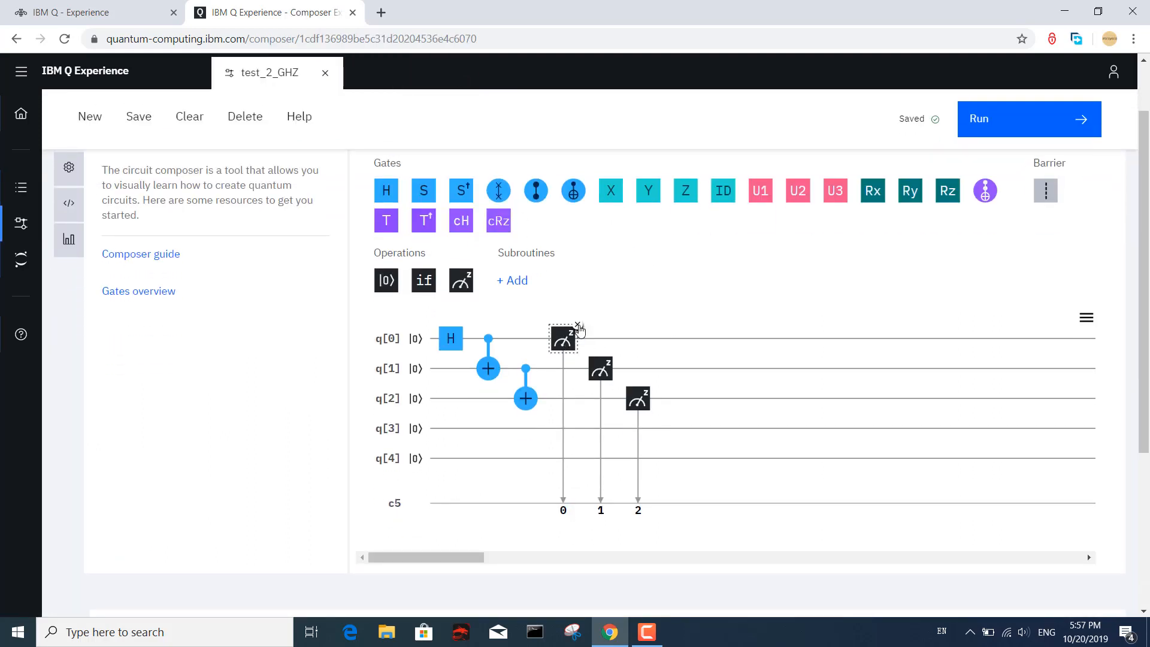
pyautogui.click(577, 325)
pyautogui.click(577, 355)
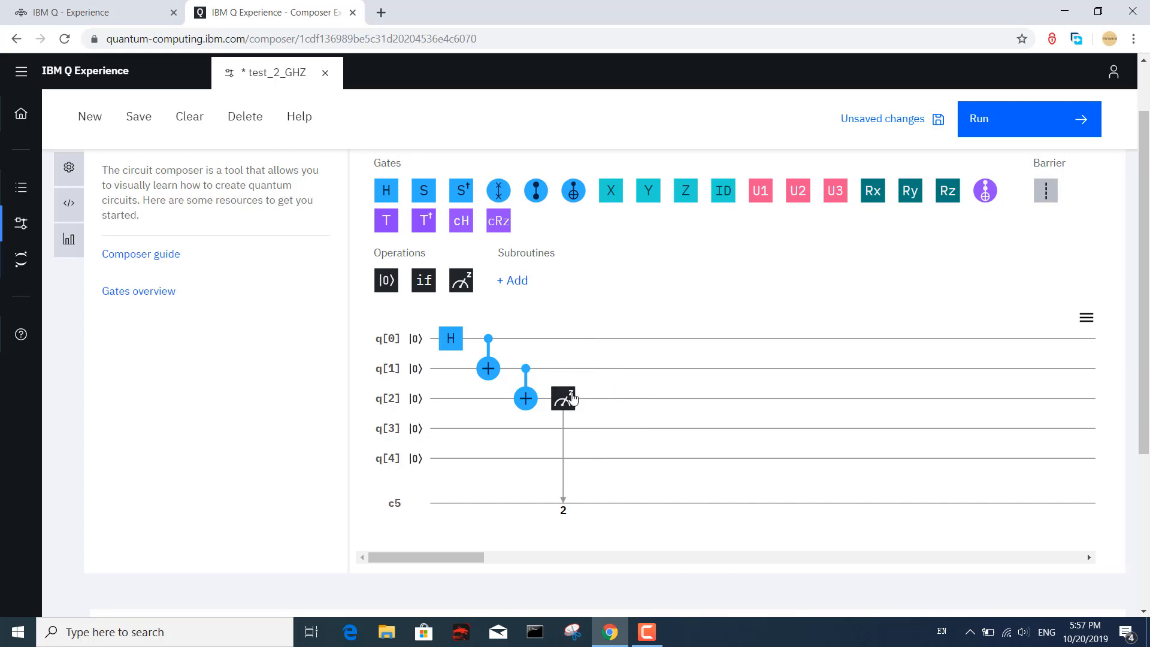
pyautogui.click(569, 398)
pyautogui.click(577, 385)
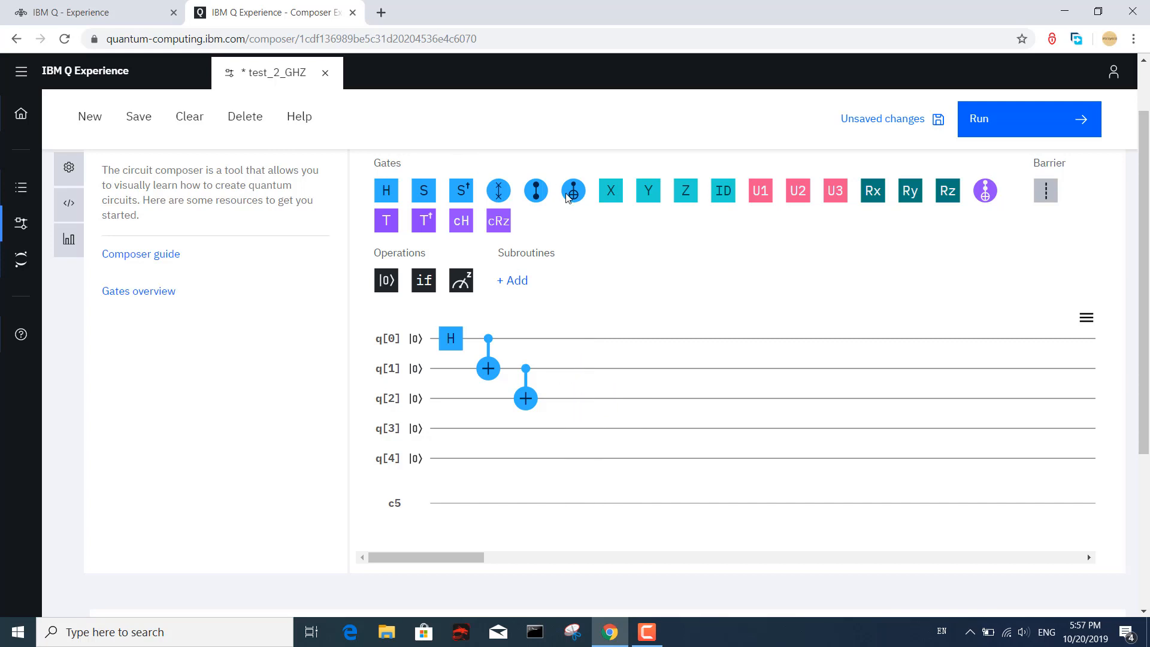
# Step: Add CNOT gates from q[2] to q[3] and from q[3] to q[4], followed by measurements on all five qubits
pyautogui.moveTo(573, 191); pyautogui.dragTo(563, 413)
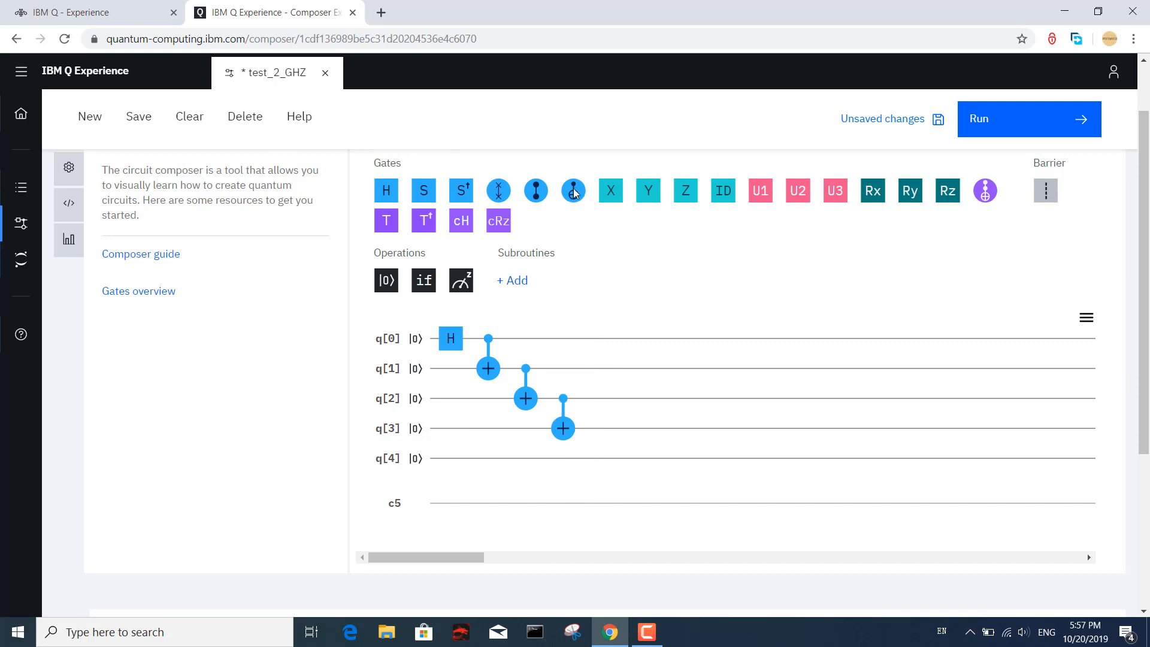
pyautogui.moveTo(573, 191); pyautogui.dragTo(600, 443)
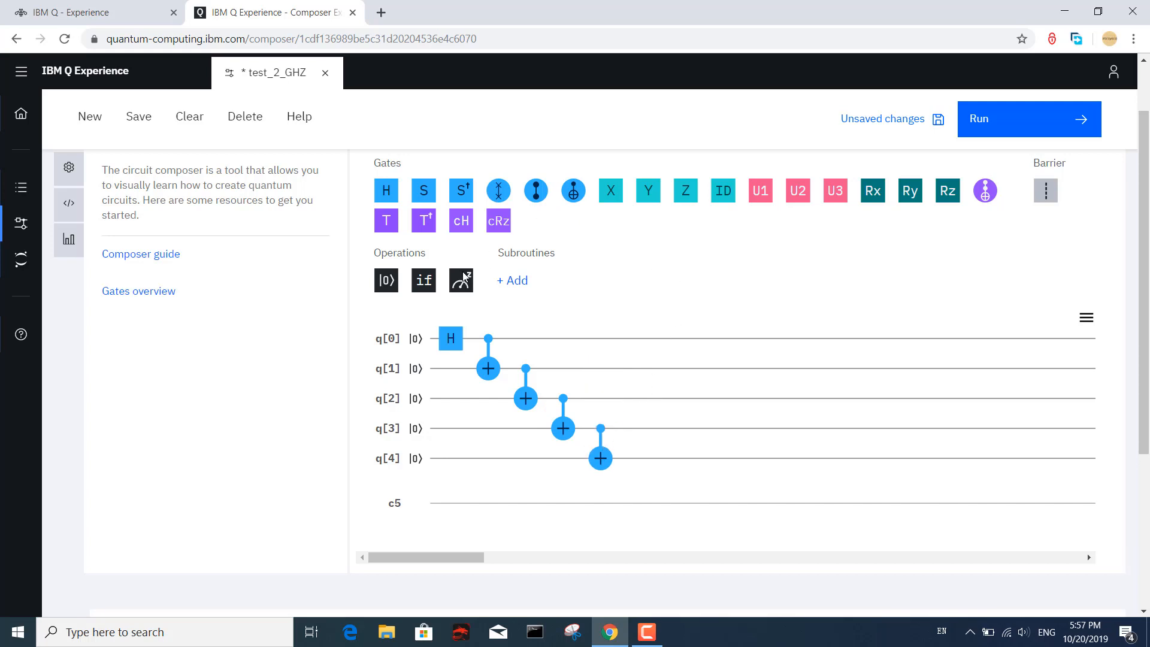
pyautogui.moveTo(461, 280); pyautogui.dragTo(721, 413)
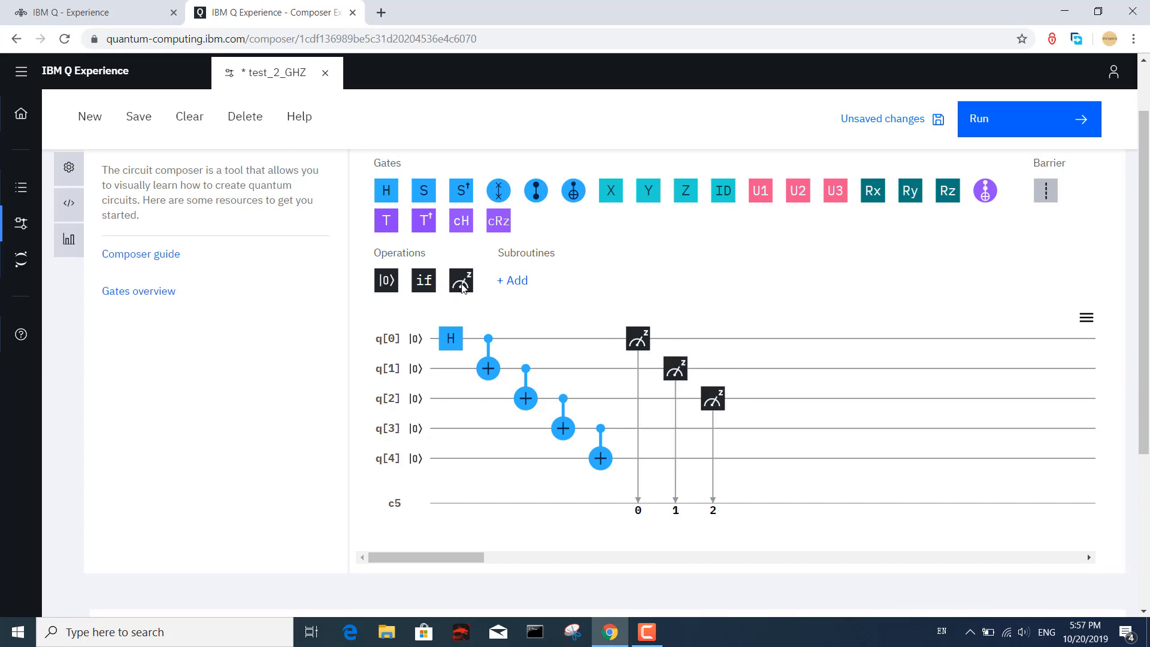
pyautogui.moveTo(465, 293); pyautogui.dragTo(750, 428)
pyautogui.moveTo(475, 294); pyautogui.dragTo(789, 461)
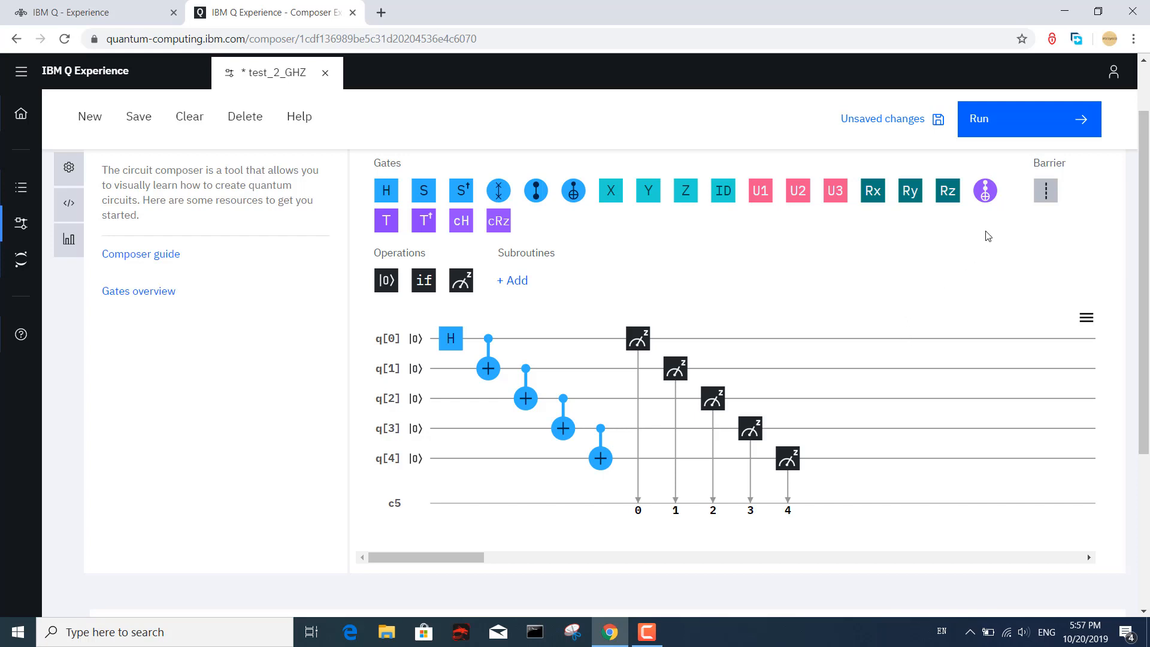
# Step: Save the test_2_GHZ circuit and run it on the ibmq_vigo backend with 4096 shots
pyautogui.click(904, 120)
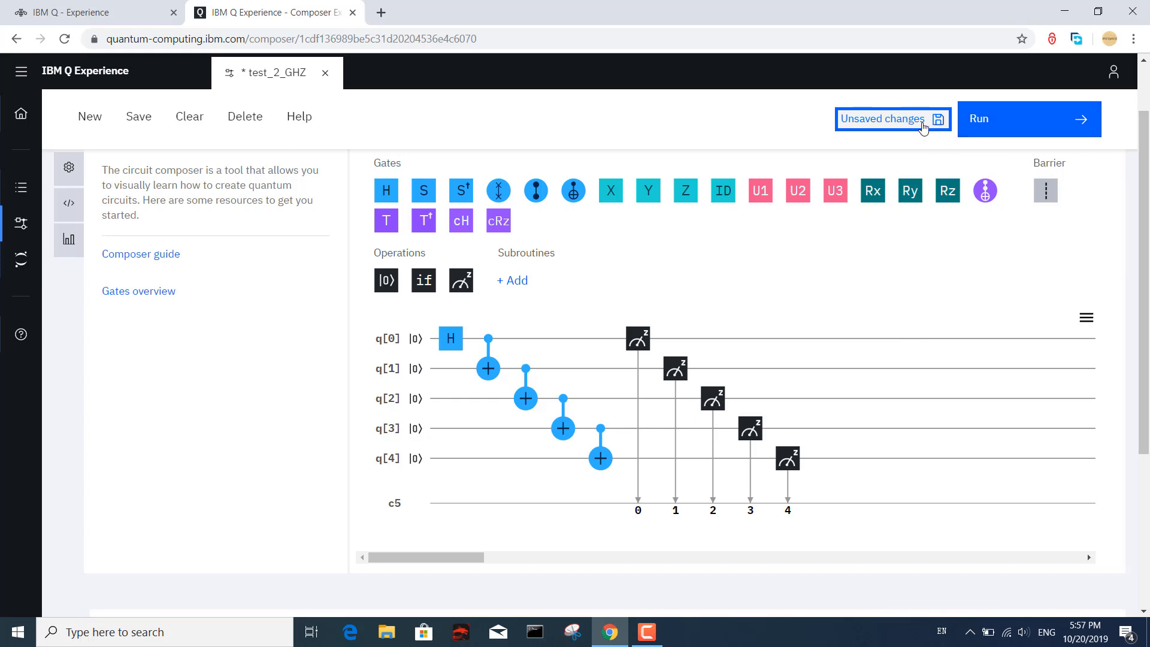
pyautogui.click(923, 124)
pyautogui.click(1006, 120)
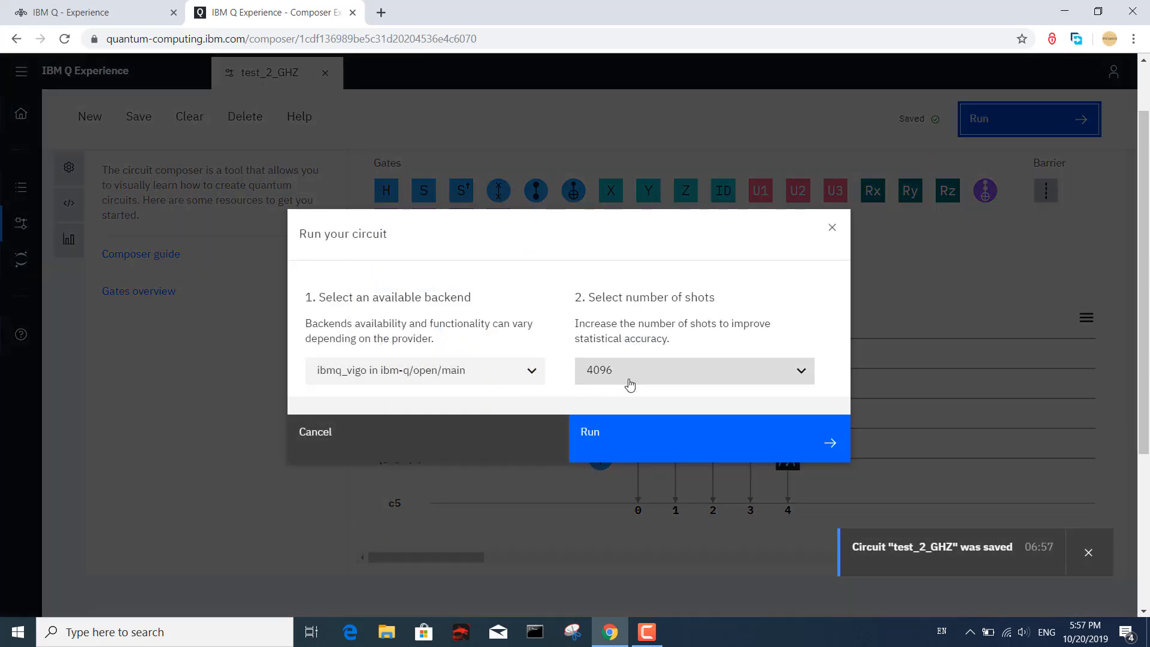
pyautogui.click(616, 433)
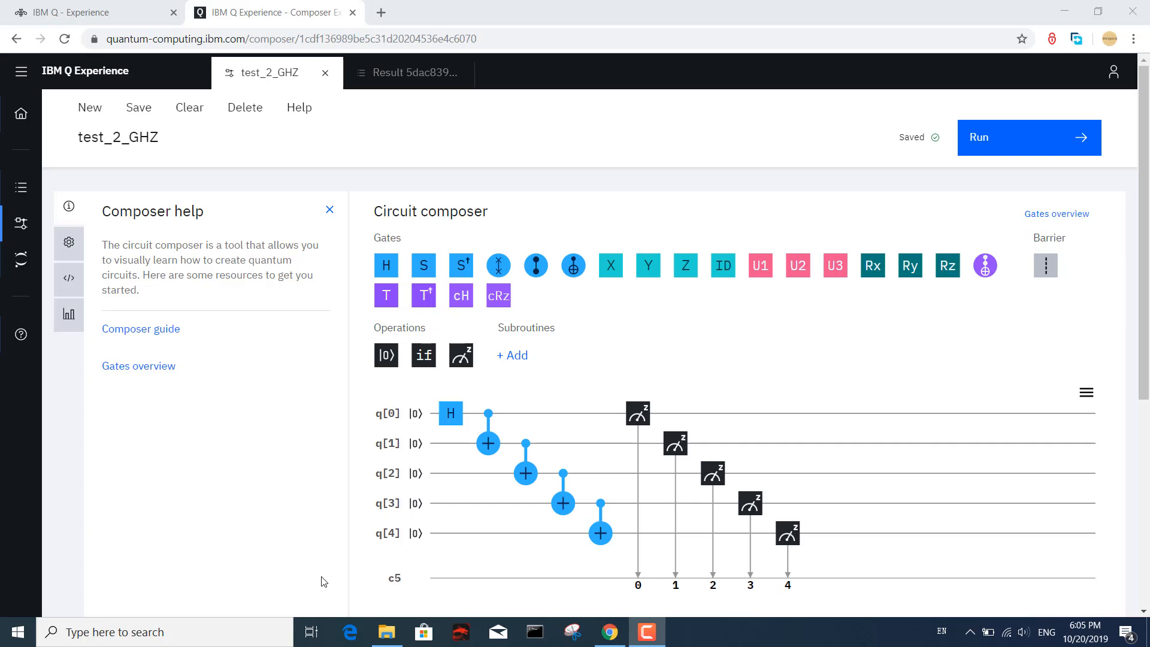
# Step: View the five-qubit circuit's OpenQASM code and its Measurement Probabilities visualization
pyautogui.click(68, 242)
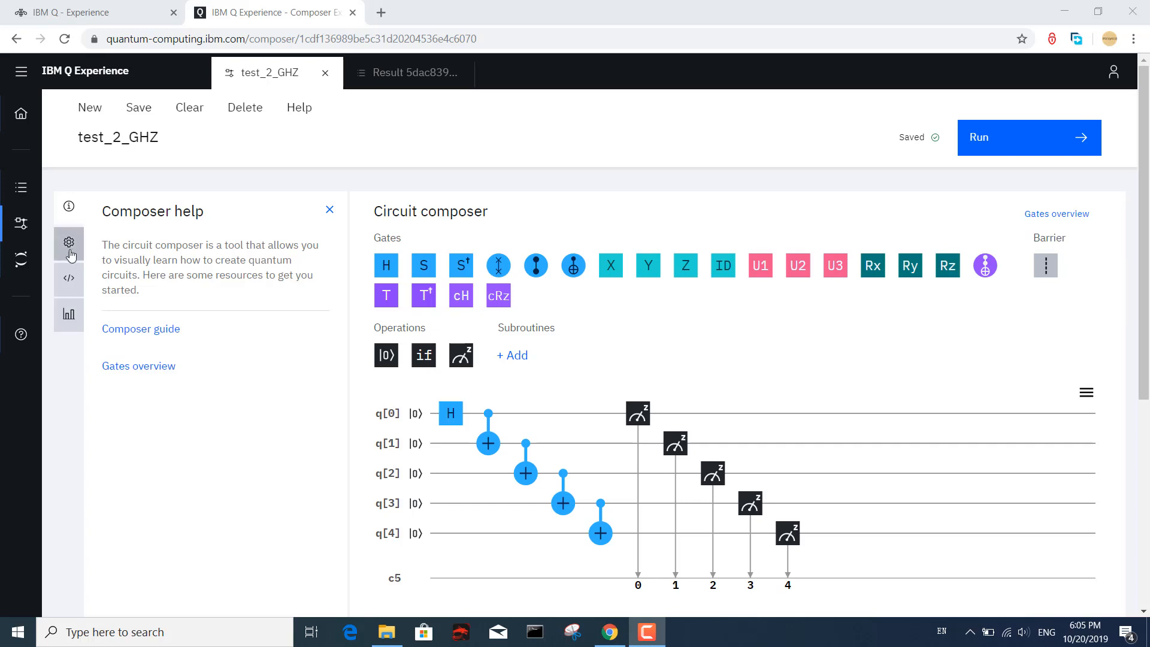
pyautogui.click(69, 279)
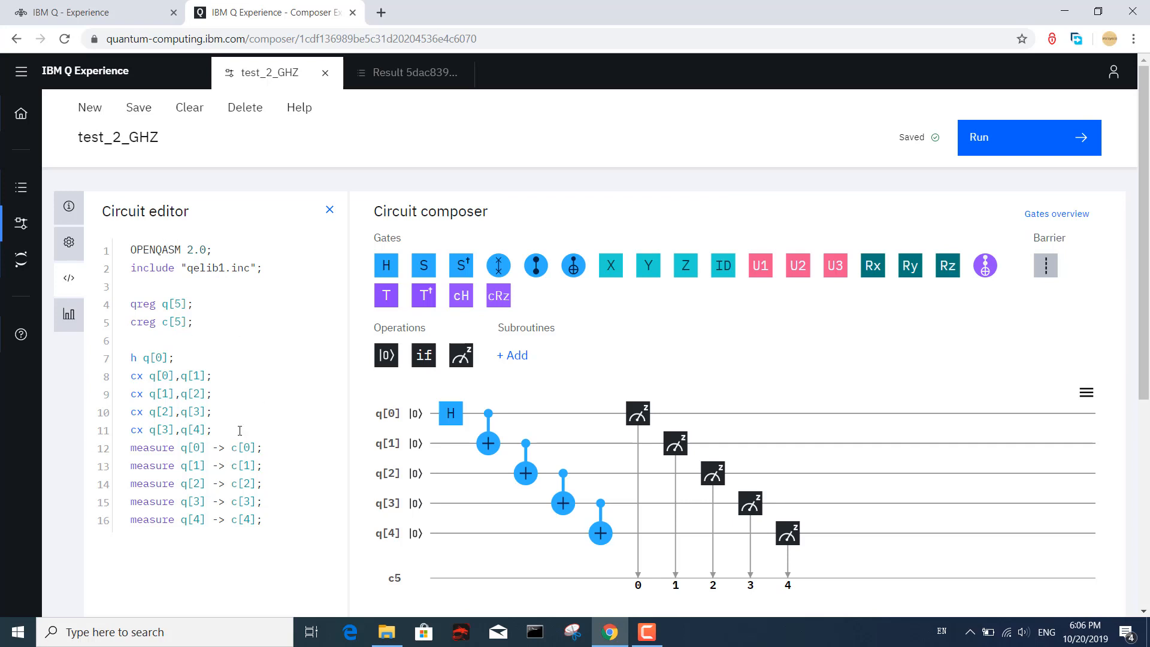
pyautogui.click(69, 313)
pyautogui.click(168, 244)
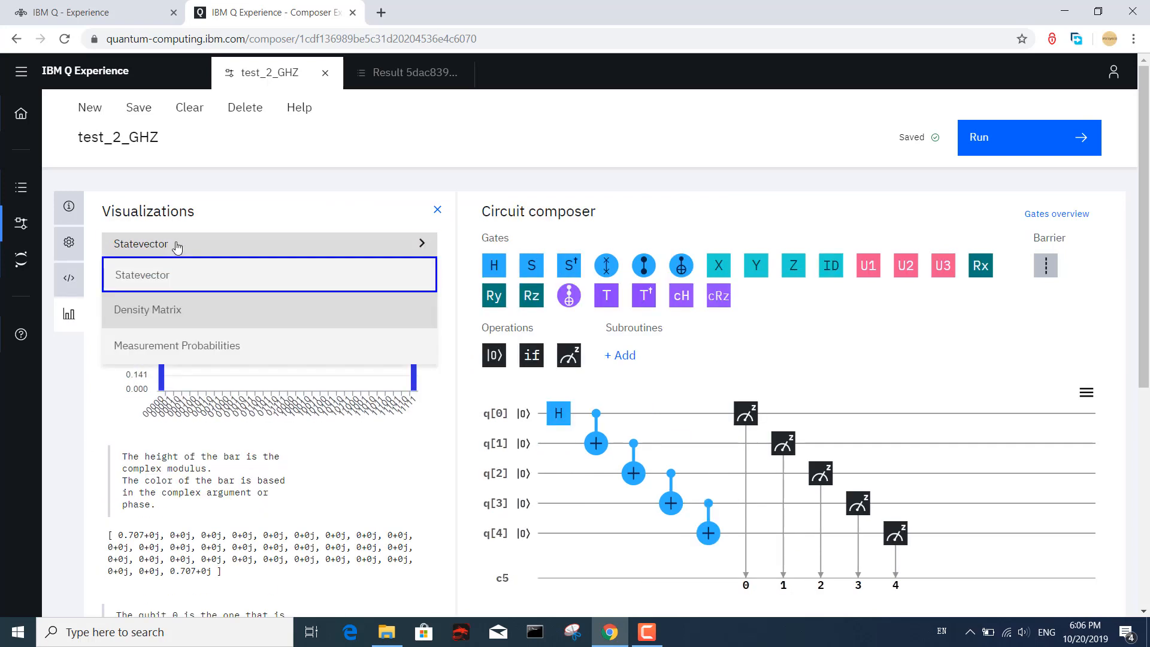
pyautogui.click(147, 347)
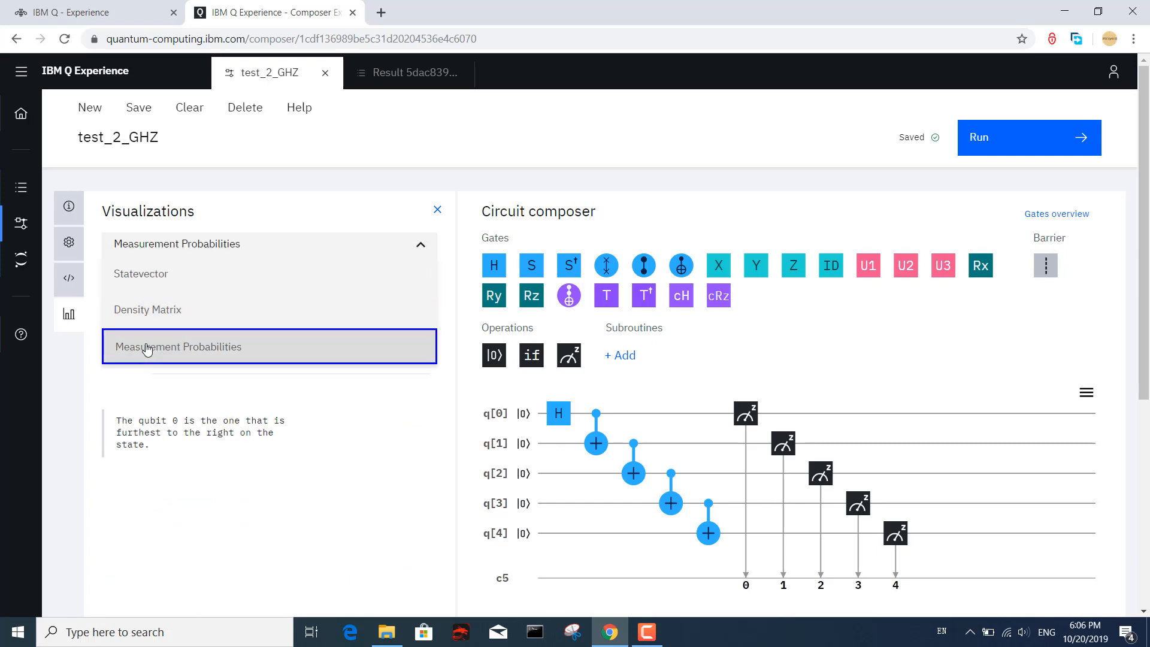
pyautogui.moveTo(252, 326)
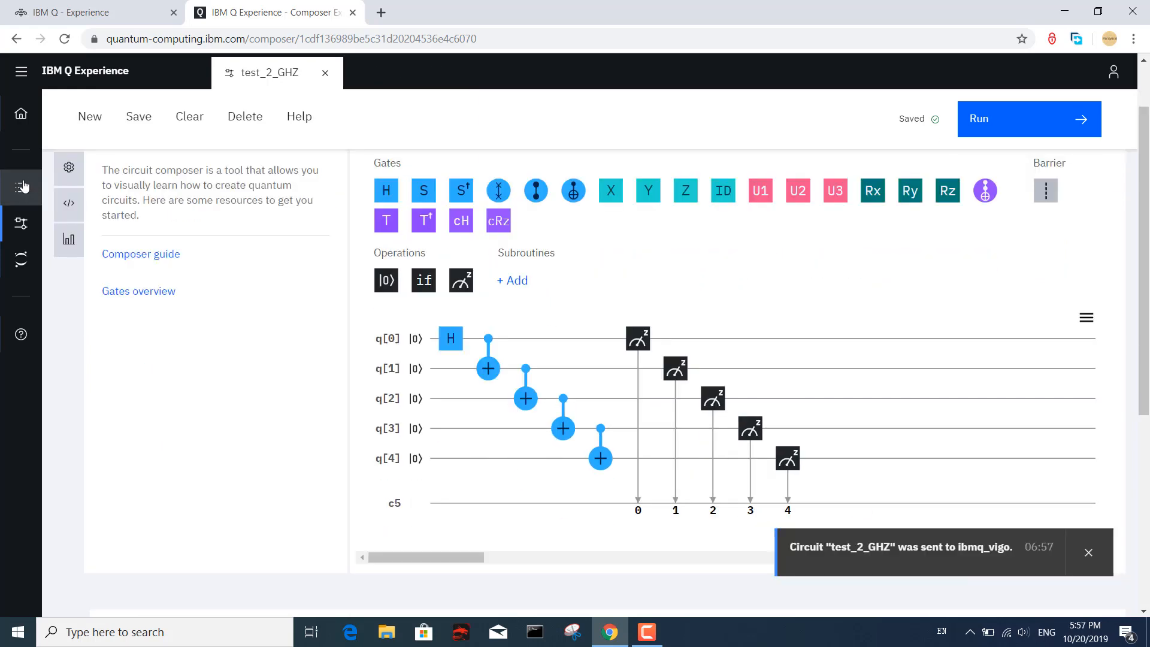
# Step: Go to the results page, refresh the pending and completed lists, and open the newest ibmq_vigo result
pyautogui.click(32, 185)
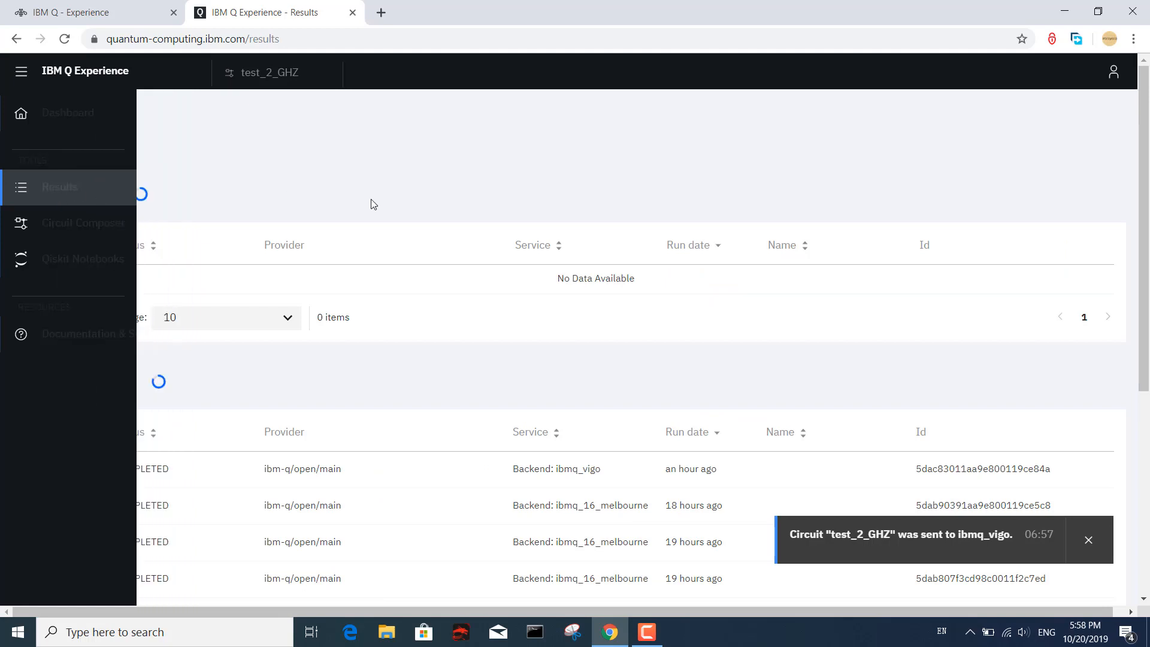
pyautogui.click(179, 199)
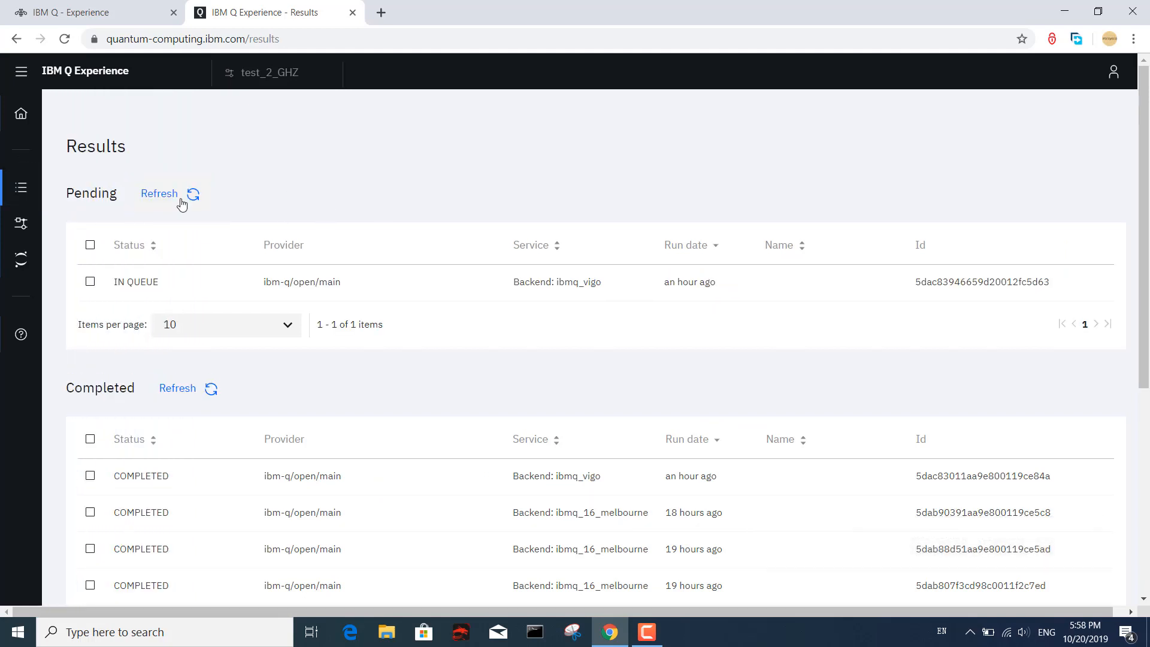
pyautogui.click(183, 200)
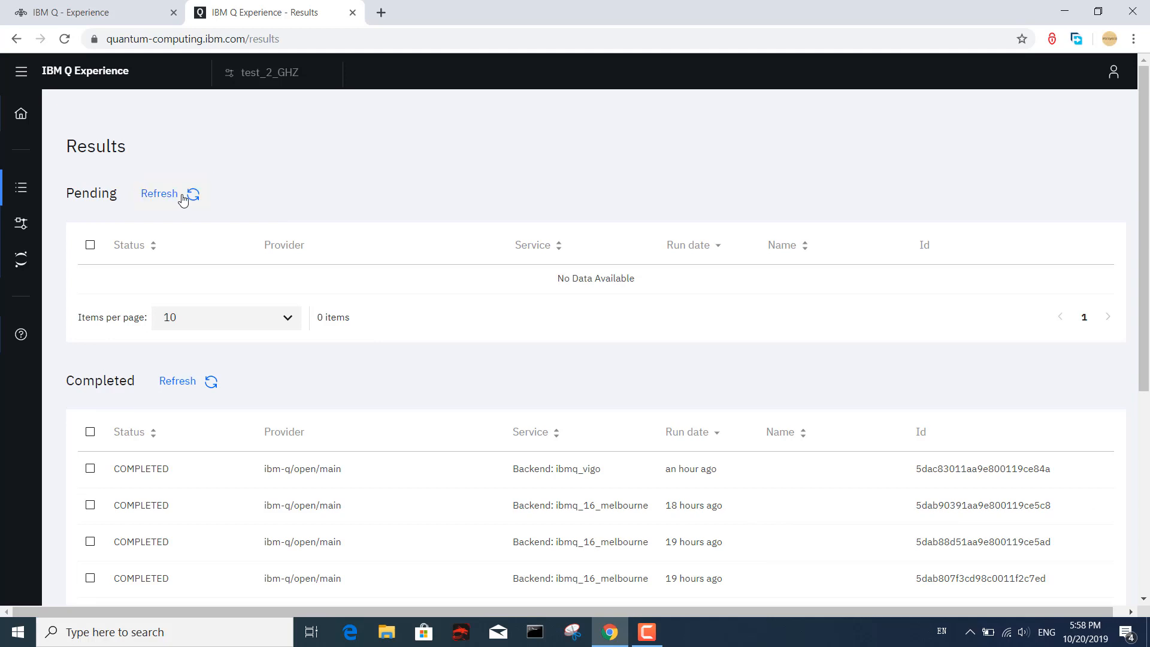
pyautogui.click(179, 382)
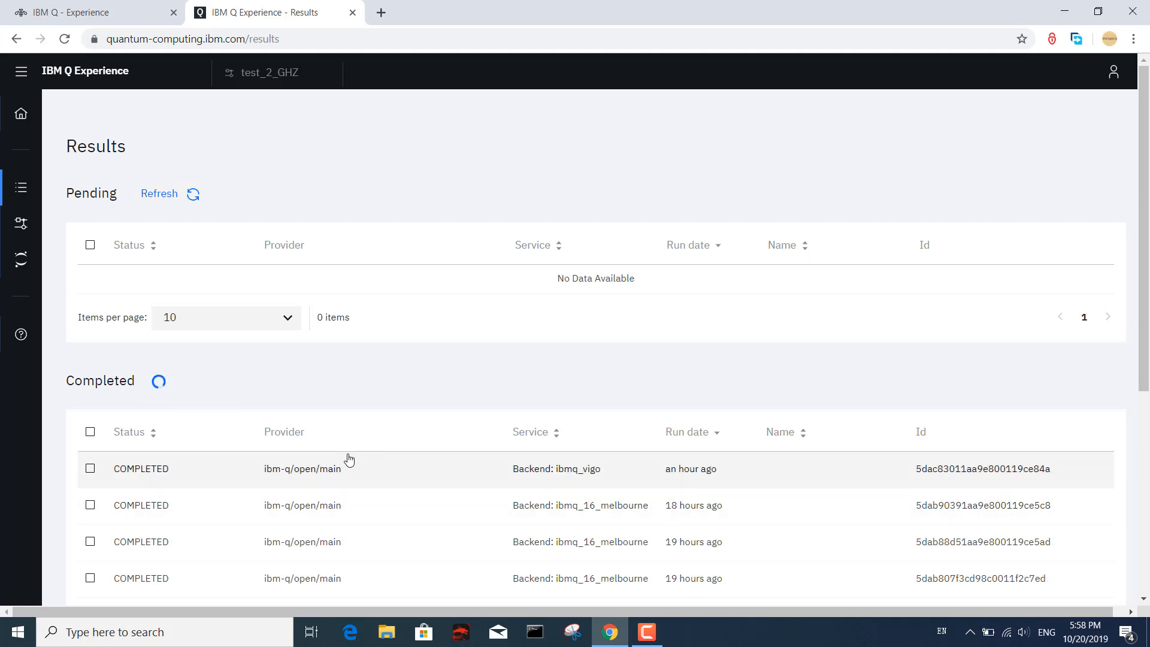
pyautogui.click(570, 471)
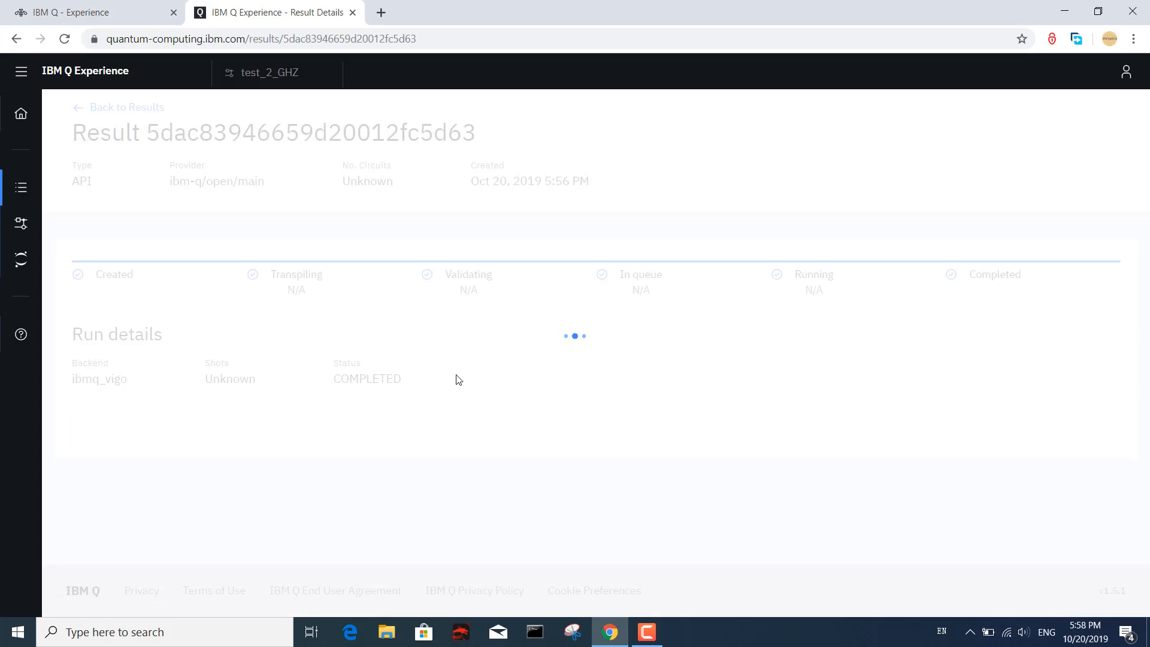
# Step: Examine the five-qubit run's original circuit diagram and the probabilities of states 00000 and 11111 in the result histogram
pyautogui.scroll(-5, 455, 376)
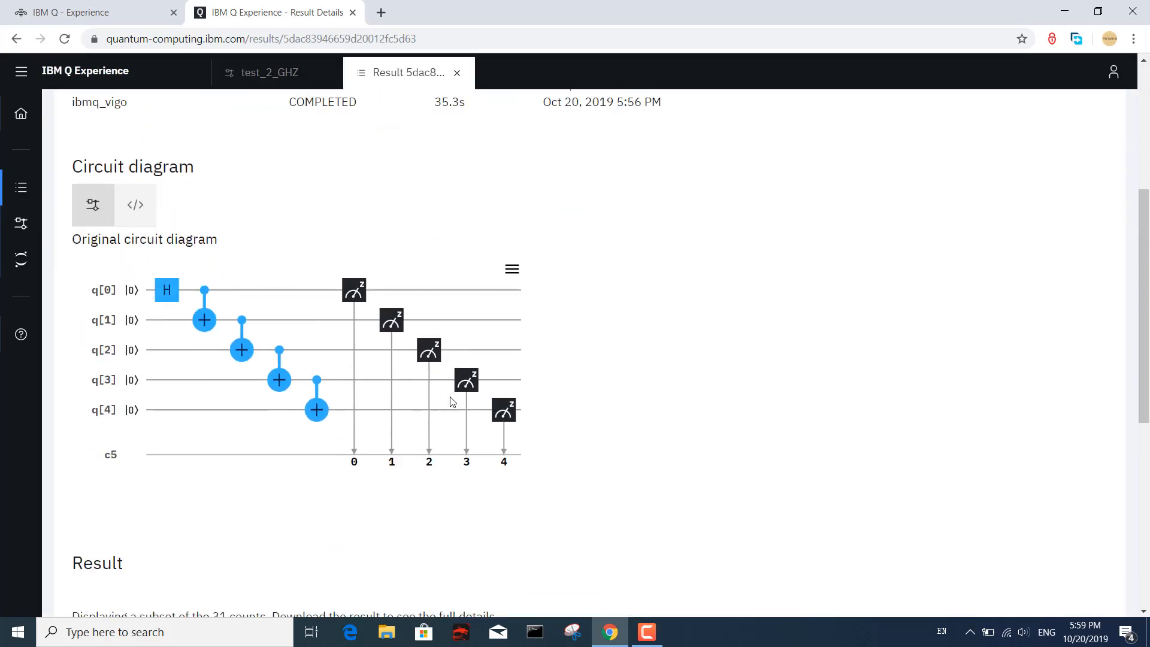
pyautogui.scroll(-5, 664, 405)
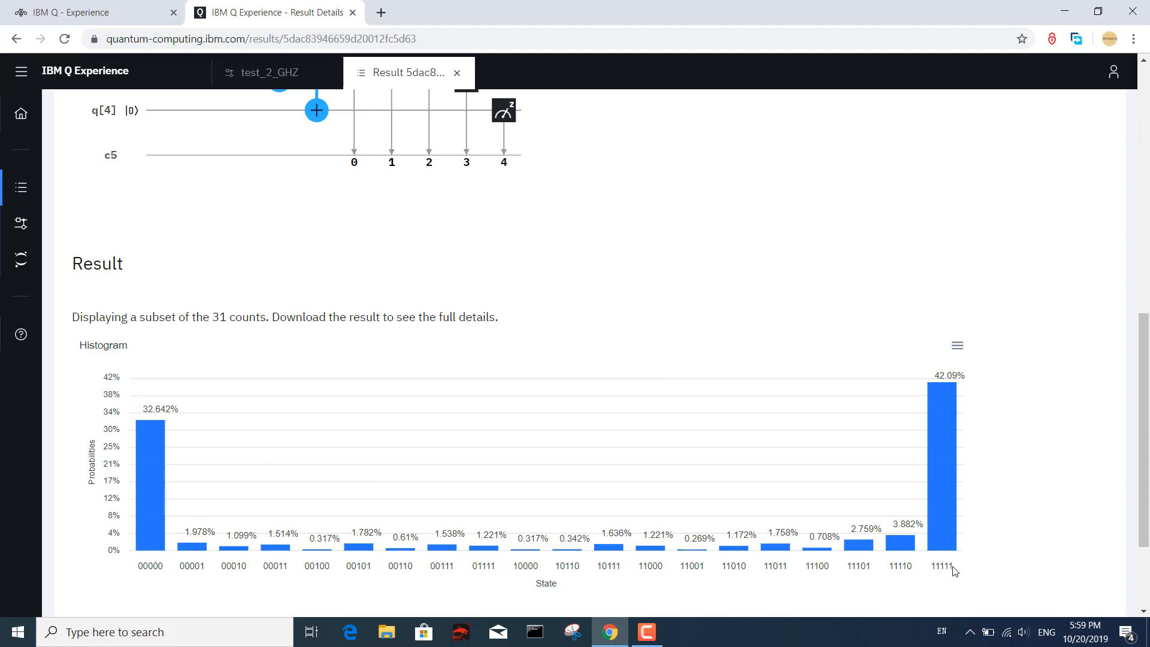
pyautogui.moveTo(155, 462)
pyautogui.scroll(-1, 677, 506)
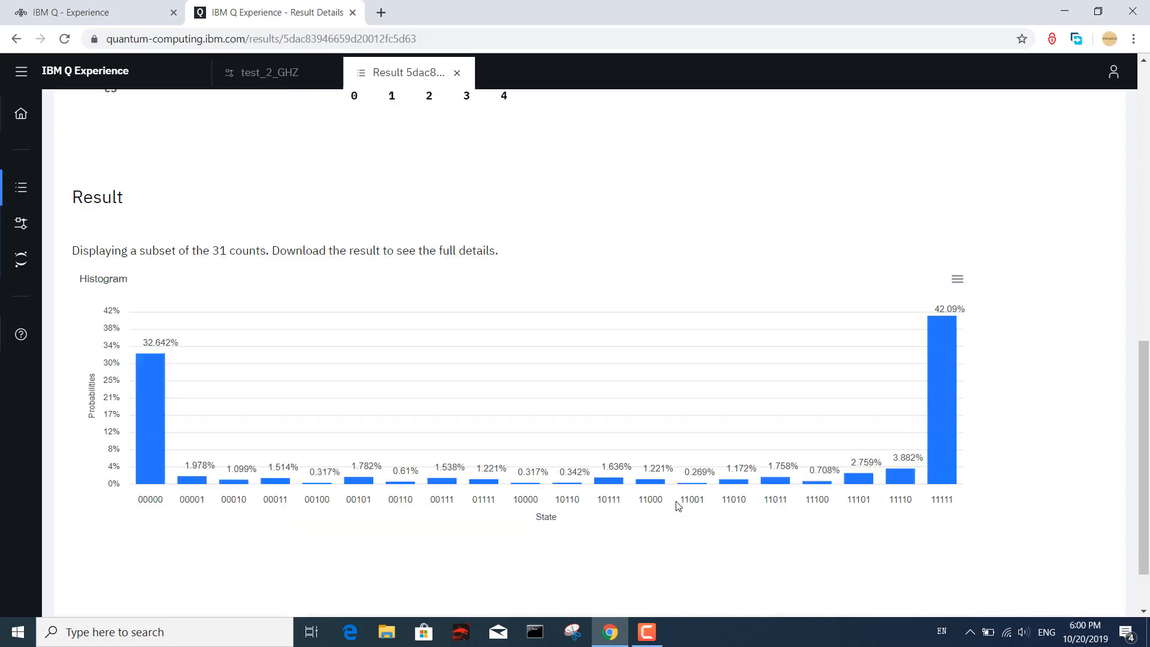